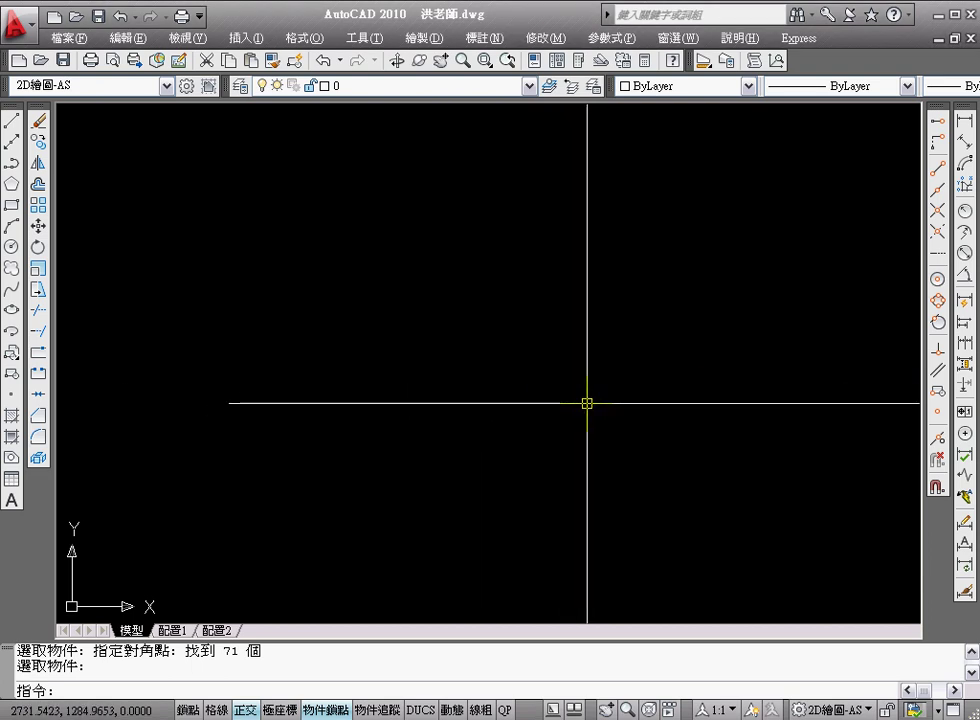
# - Draw a 20-diameter circle centred at the axis crossing
pyautogui.write('c')
pyautogui.press('Return')
pyautogui.click(521, 362)
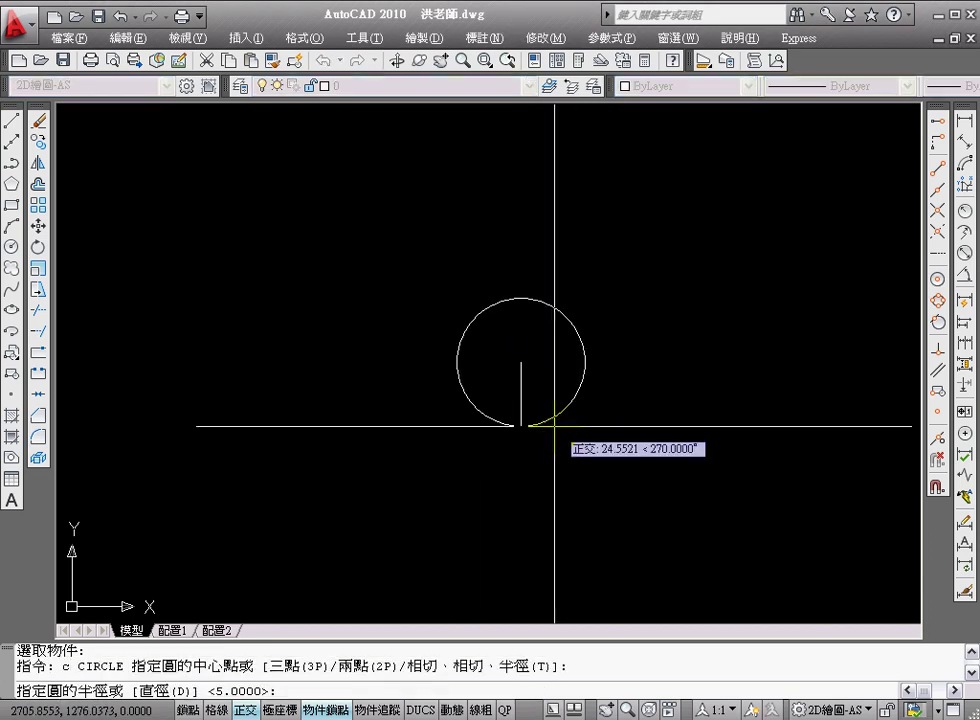
pyautogui.write('d')
pyautogui.press('Return')
pyautogui.write('0')
pyautogui.press('Return')
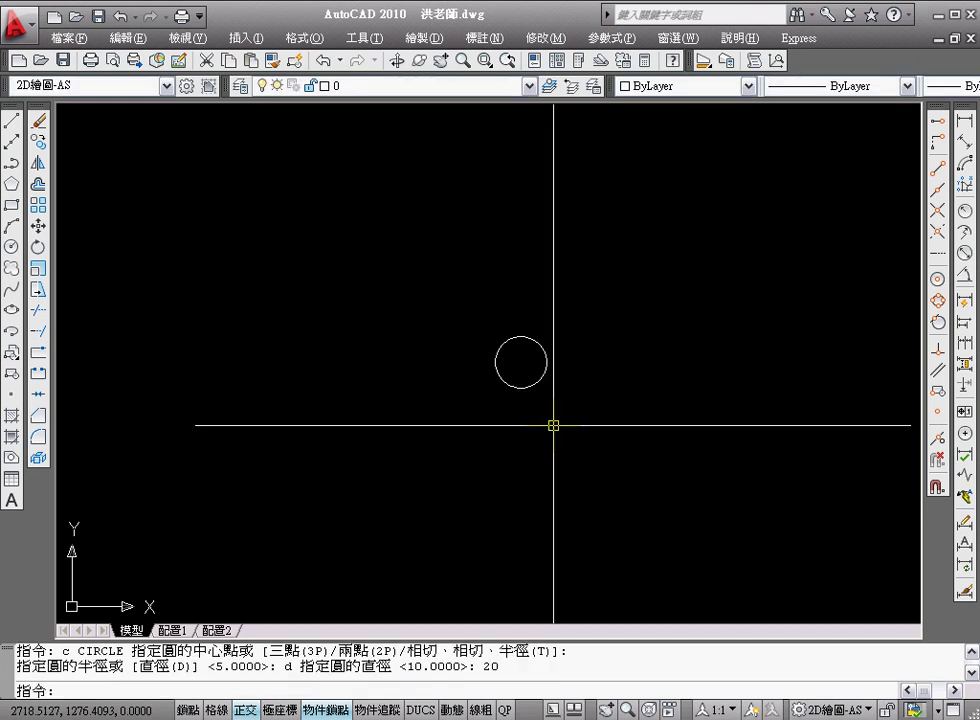
pyautogui.press('Return')
# - Add 36- and 150-diameter circles sharing the same centre
pyautogui.press('Return')
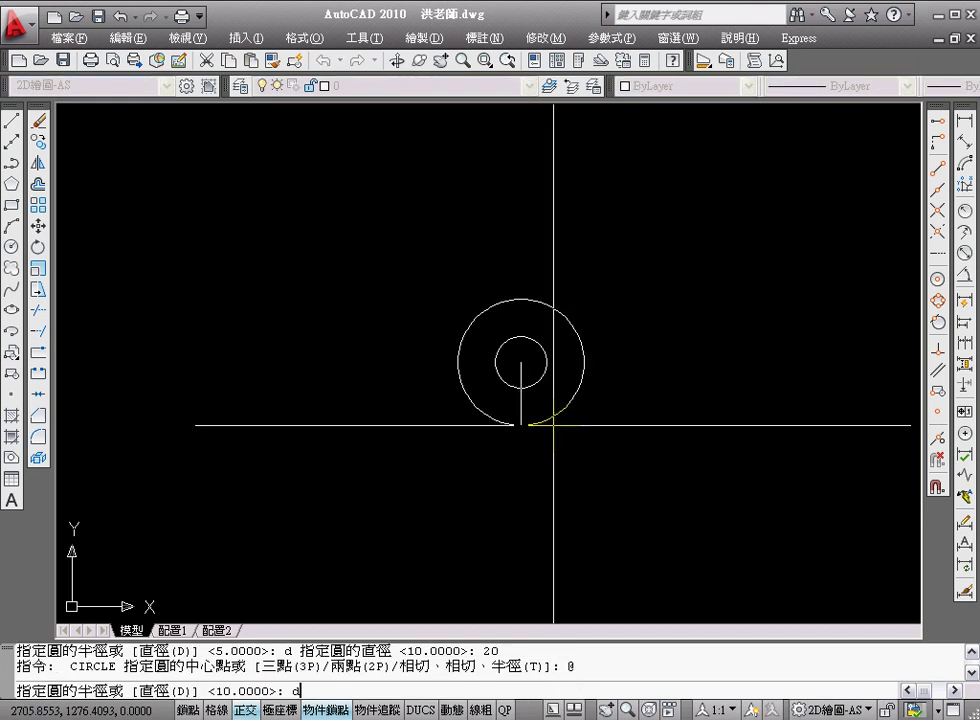
pyautogui.press('Return')
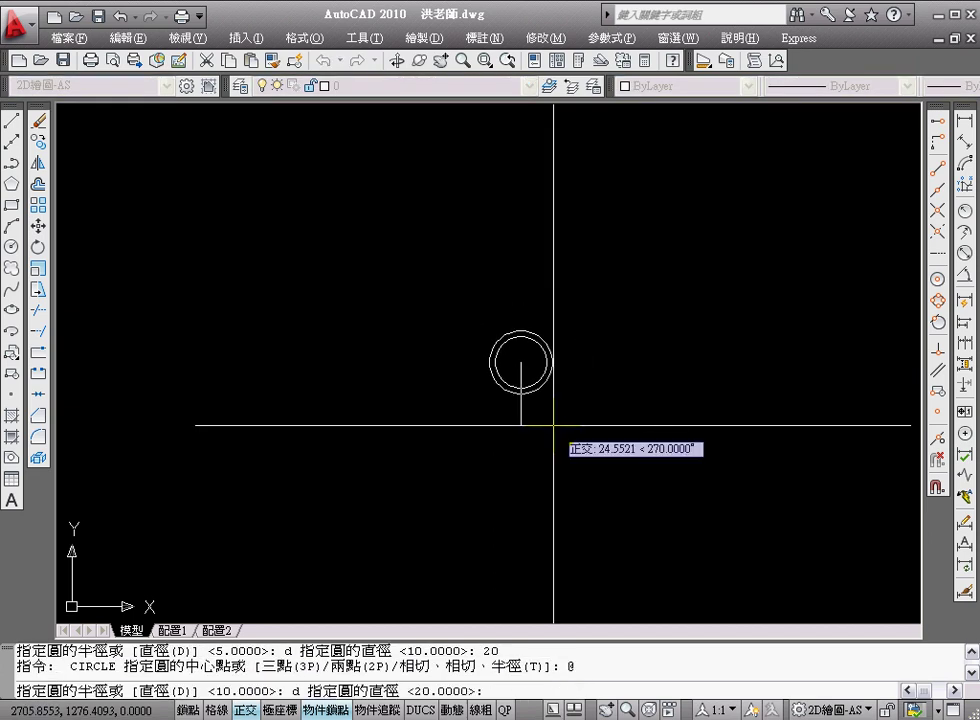
pyautogui.write('36')
pyautogui.press('Return')
pyautogui.press('Return')
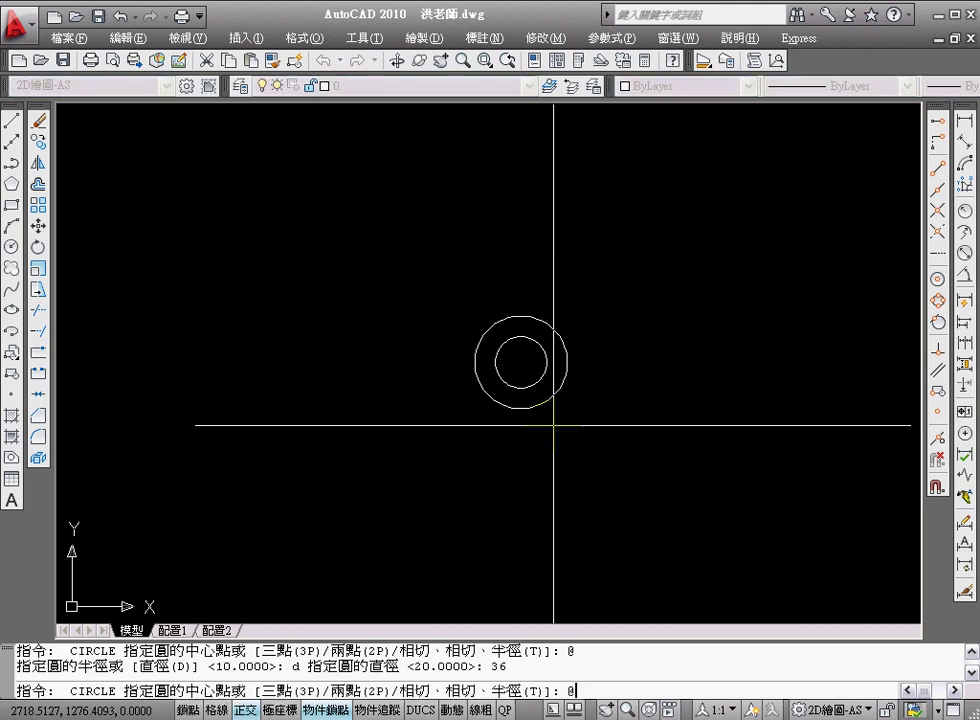
pyautogui.press('Return')
pyautogui.write('d')
pyautogui.press('Return')
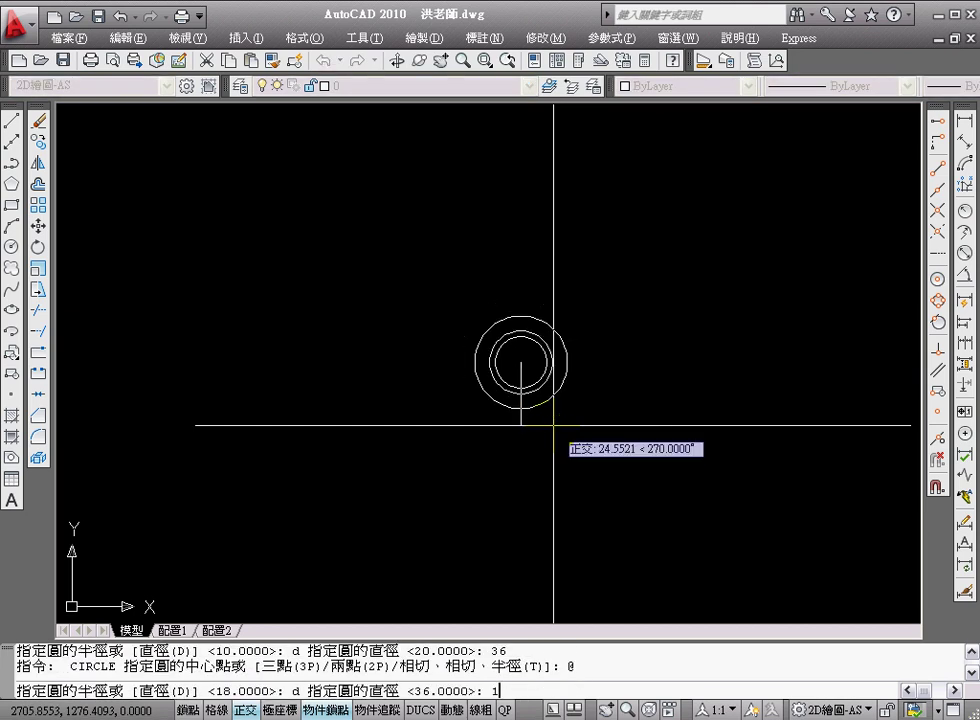
pyautogui.write('50')
pyautogui.press('Return')
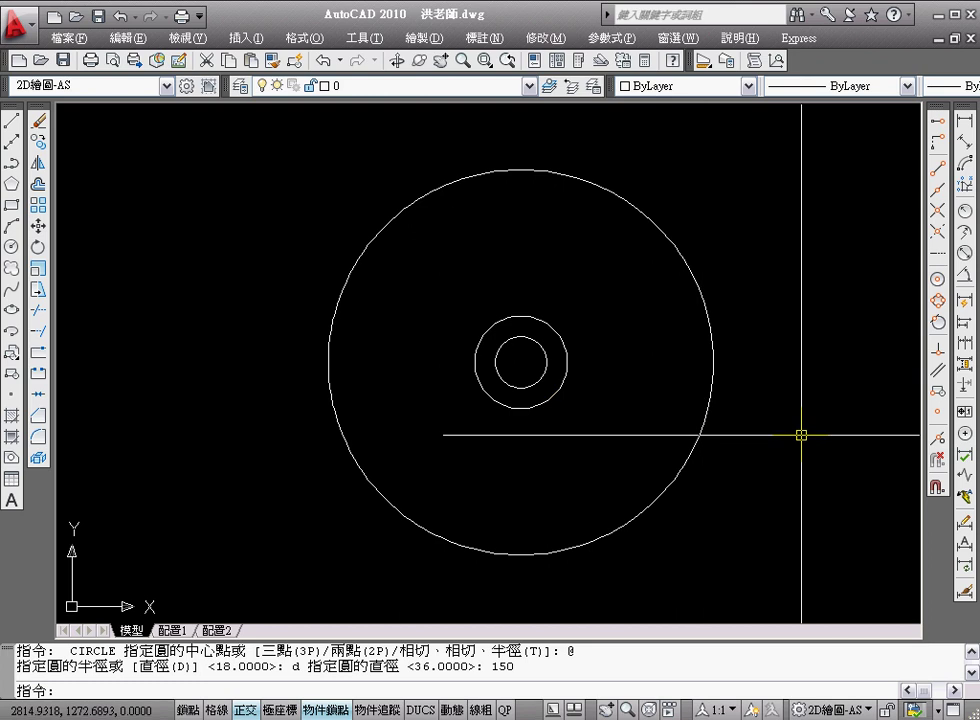
pyautogui.write('l')
pyautogui.press('Return')
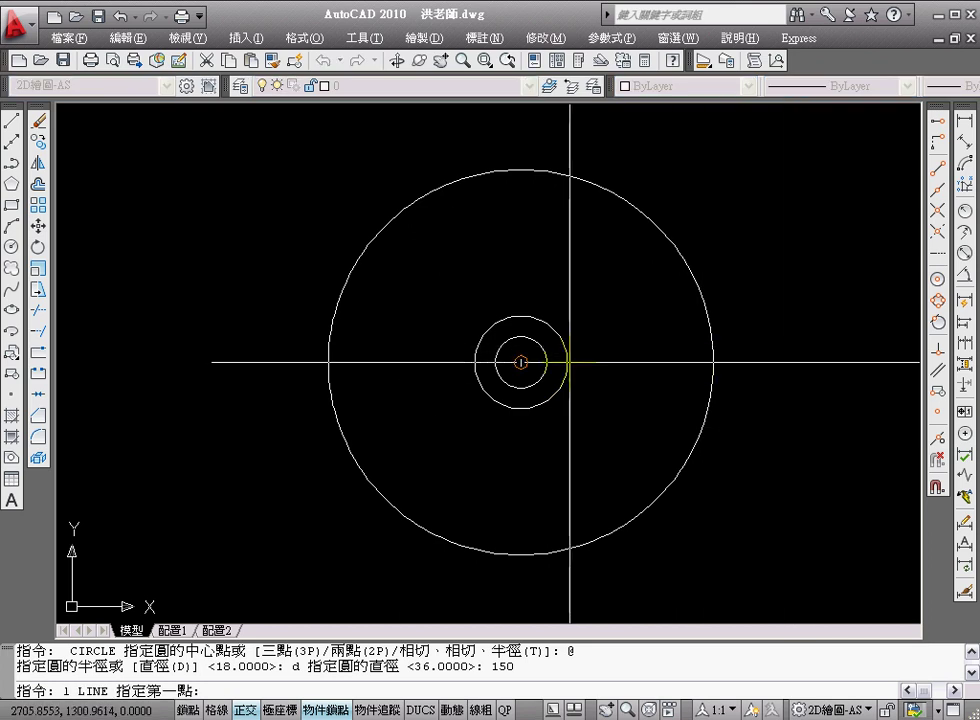
# - Draw a horizontal line from the 36 circle's right quadrant to beyond the rim
pyautogui.click(938, 300)
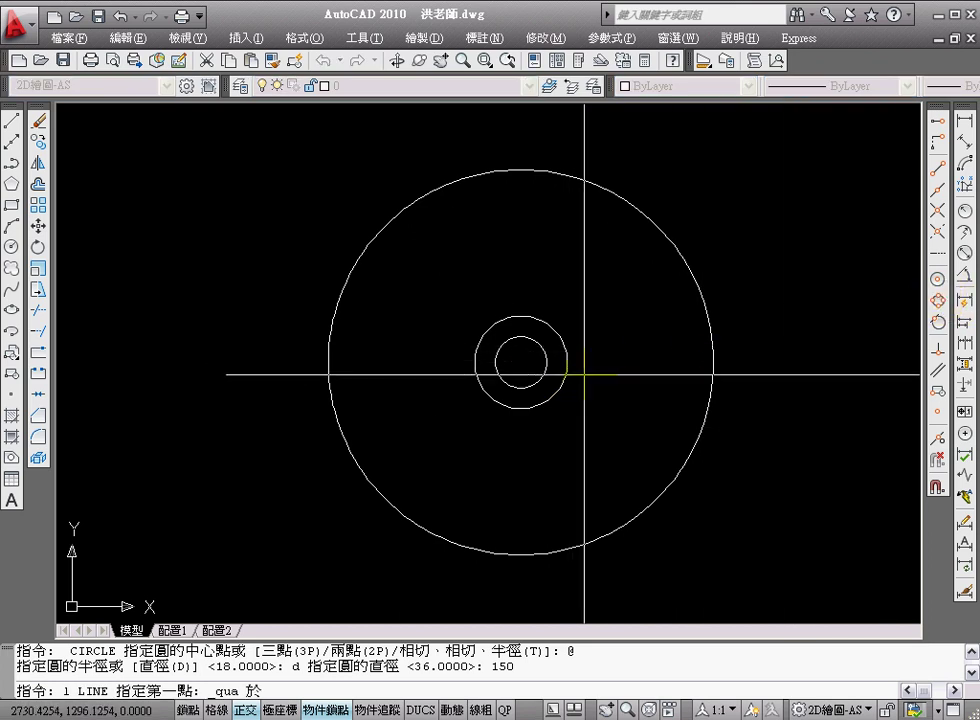
pyautogui.click(566, 363)
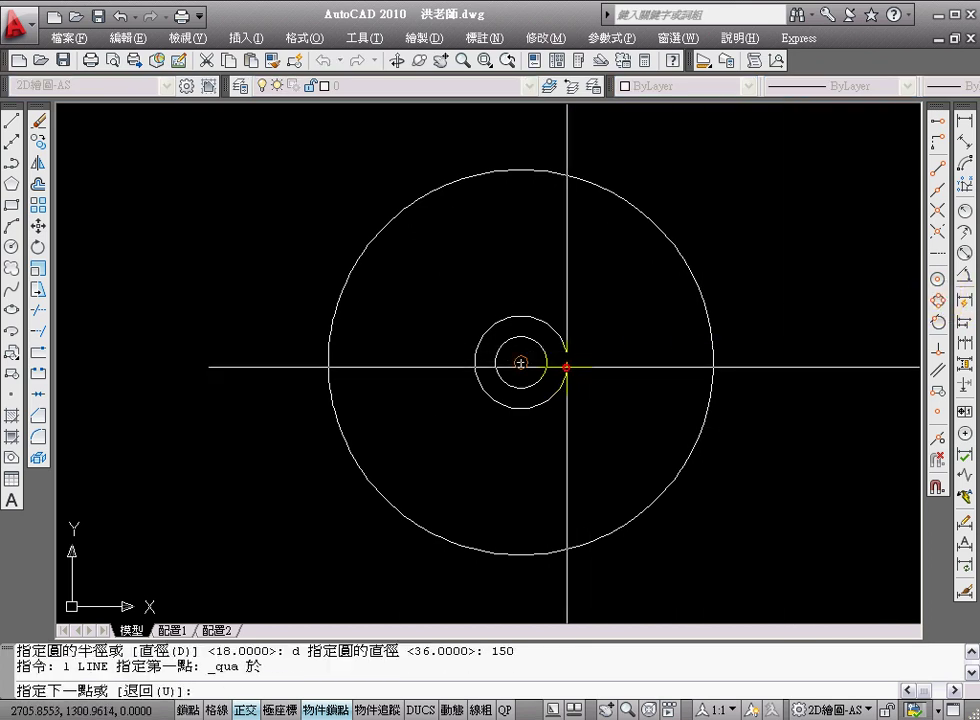
pyautogui.click(760, 363)
pyautogui.press('Return')
# - Start rotating the line about its inner end using its grip menu
pyautogui.click(735, 362)
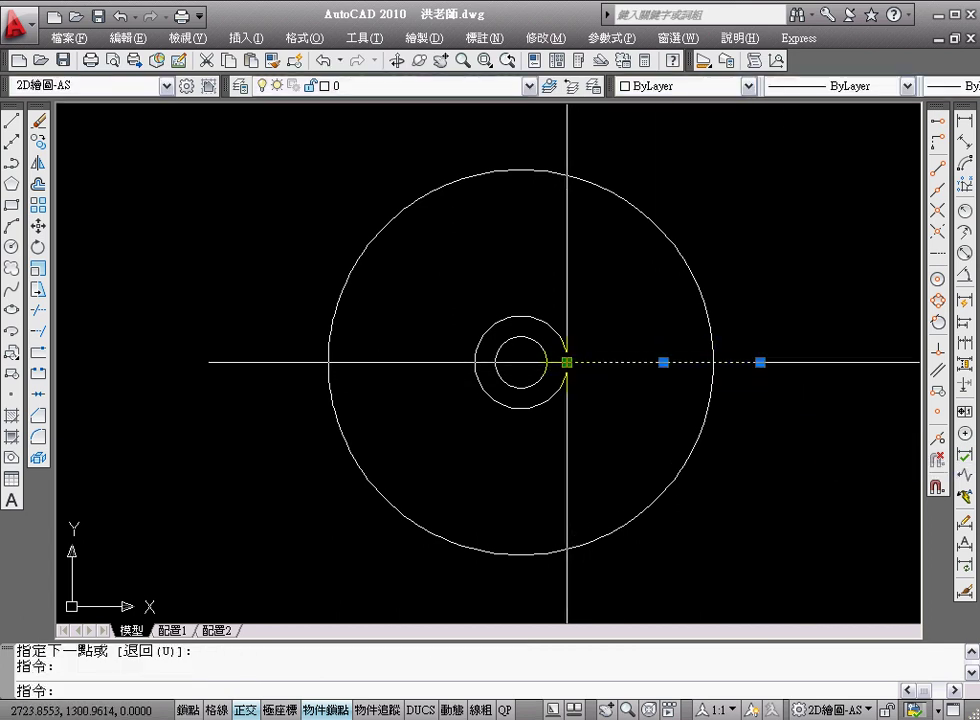
pyautogui.click(566, 362)
pyautogui.rightClick(566, 362)
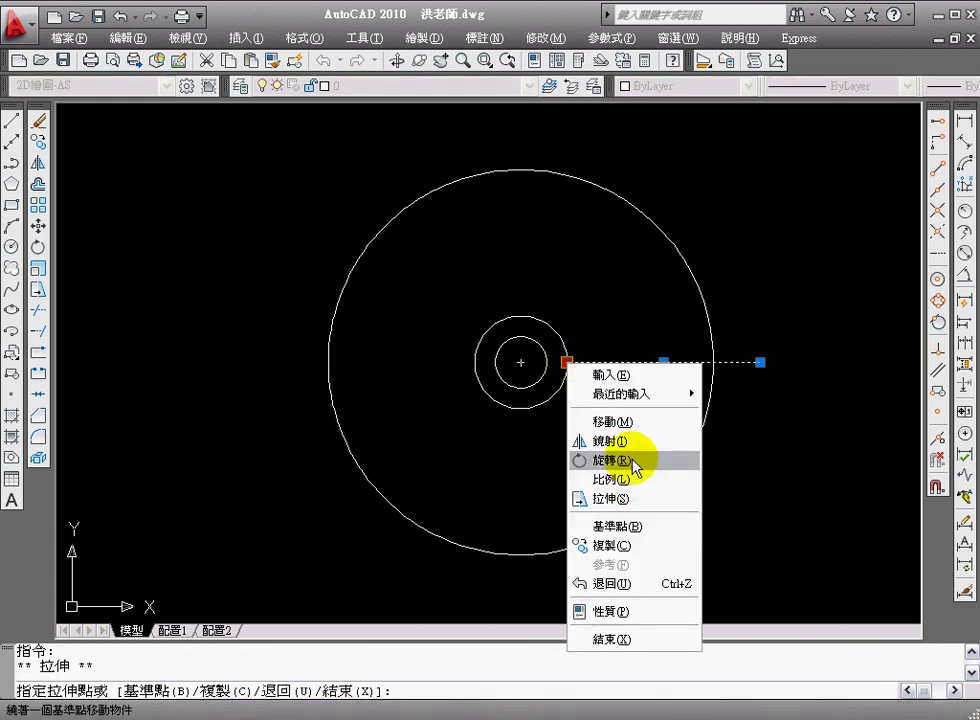
pyautogui.click(620, 460)
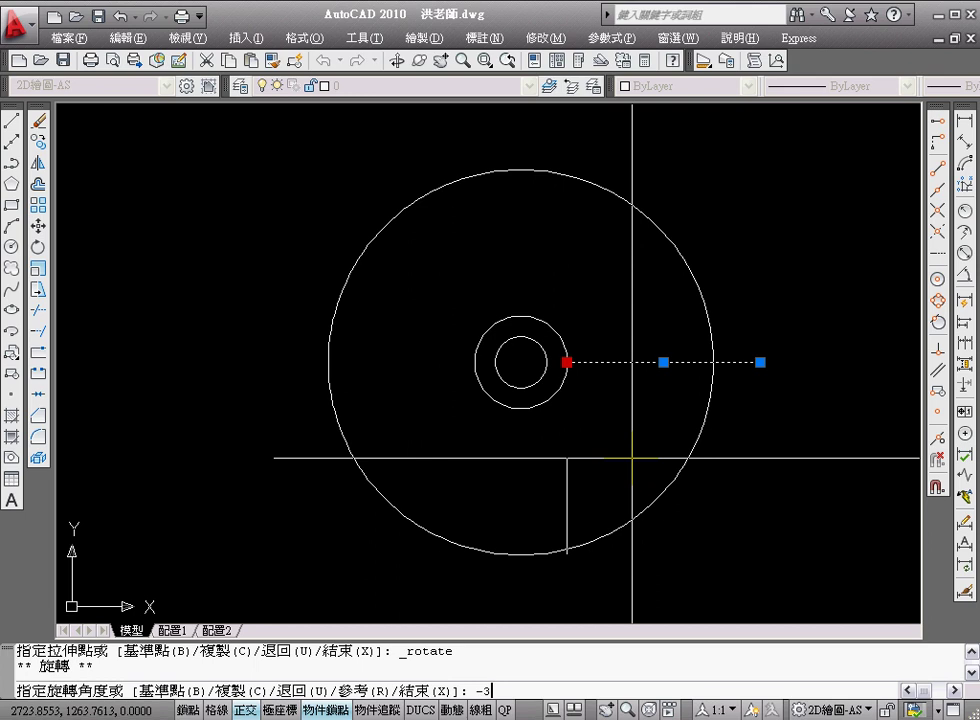
pyautogui.write('-35')
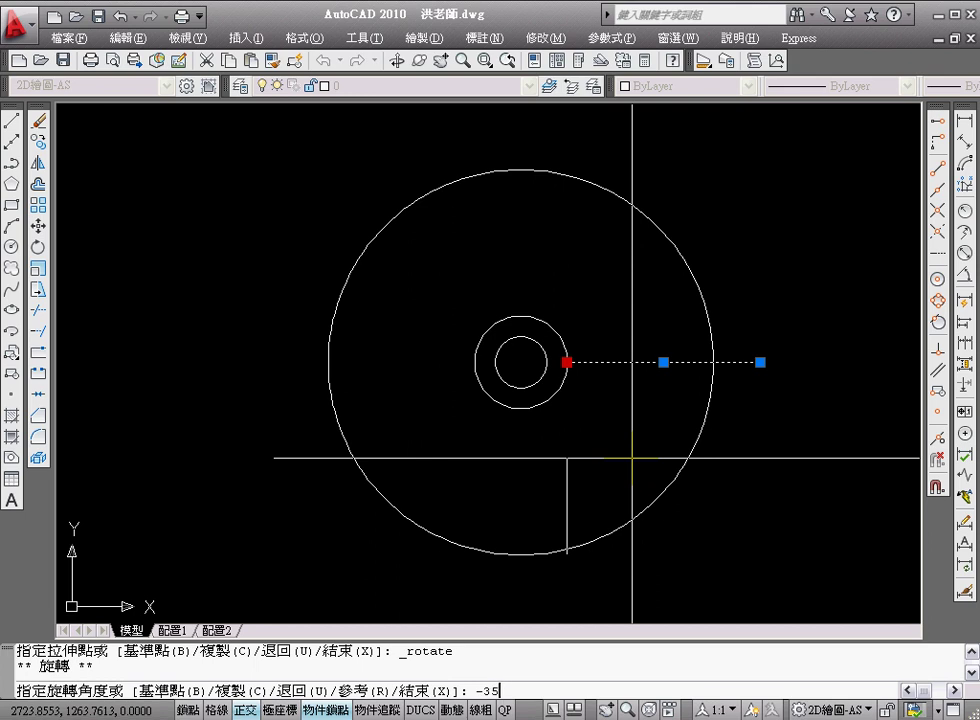
# - Finish the -35° rotation and zoom in on where the line meets the rim
pyautogui.press('Return')
pyautogui.press('Escape')
pyautogui.press('Escape')
pyautogui.write('z')
pyautogui.press('Return')
pyautogui.click(624, 417)
pyautogui.click(728, 480)
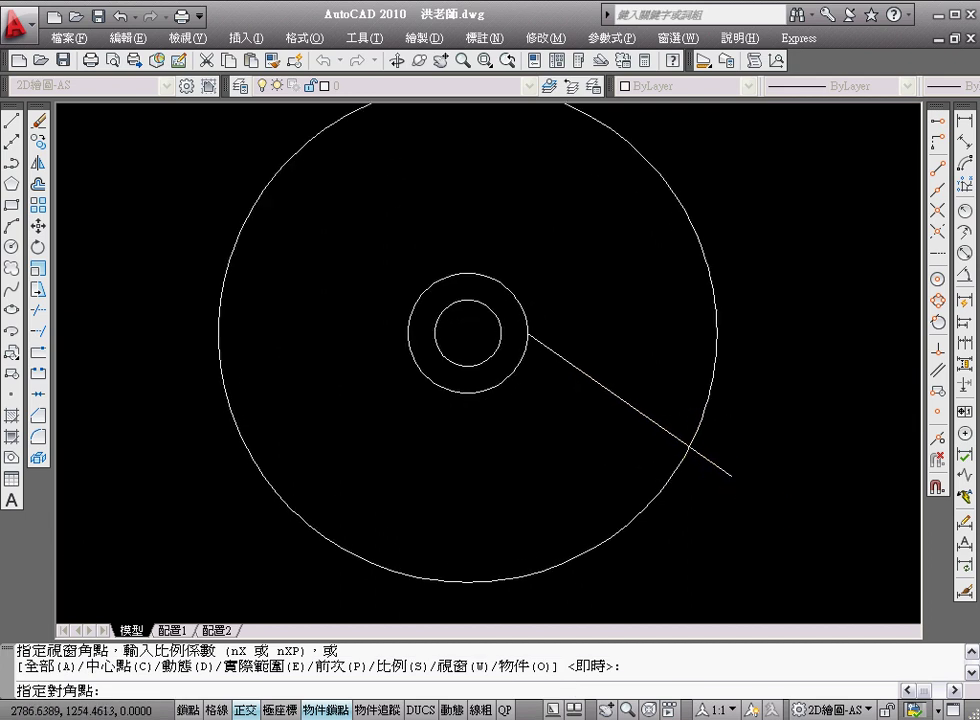
# - Draw two radius-5 circles at the line's intersections with the rim
pyautogui.write('c')
pyautogui.press('Return')
pyautogui.click(619, 364)
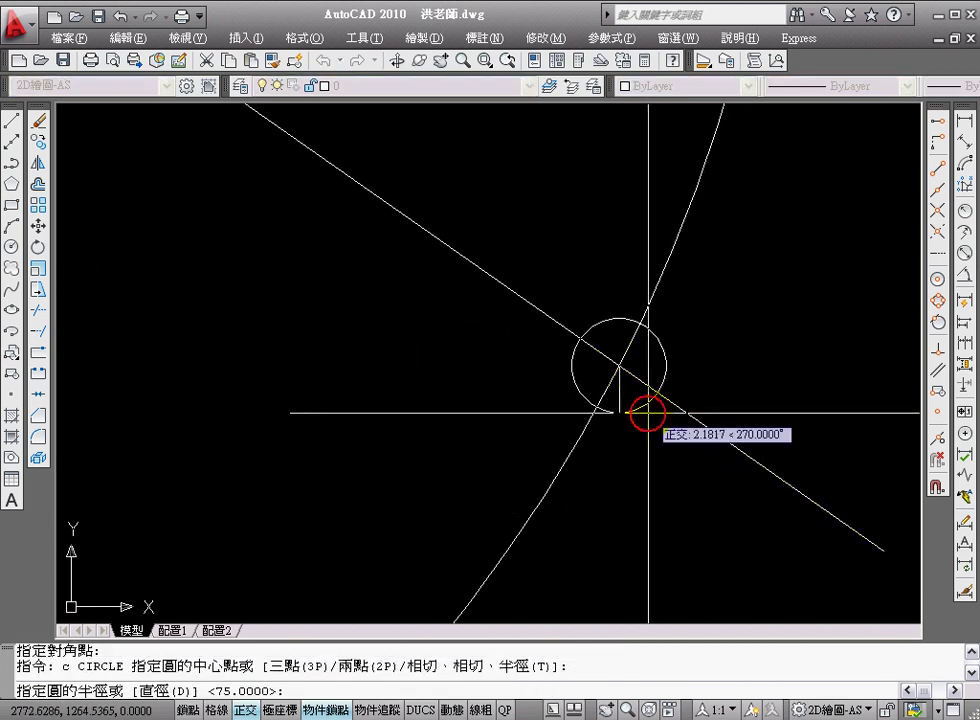
pyautogui.write('5')
pyautogui.press('Return')
pyautogui.press('Return')
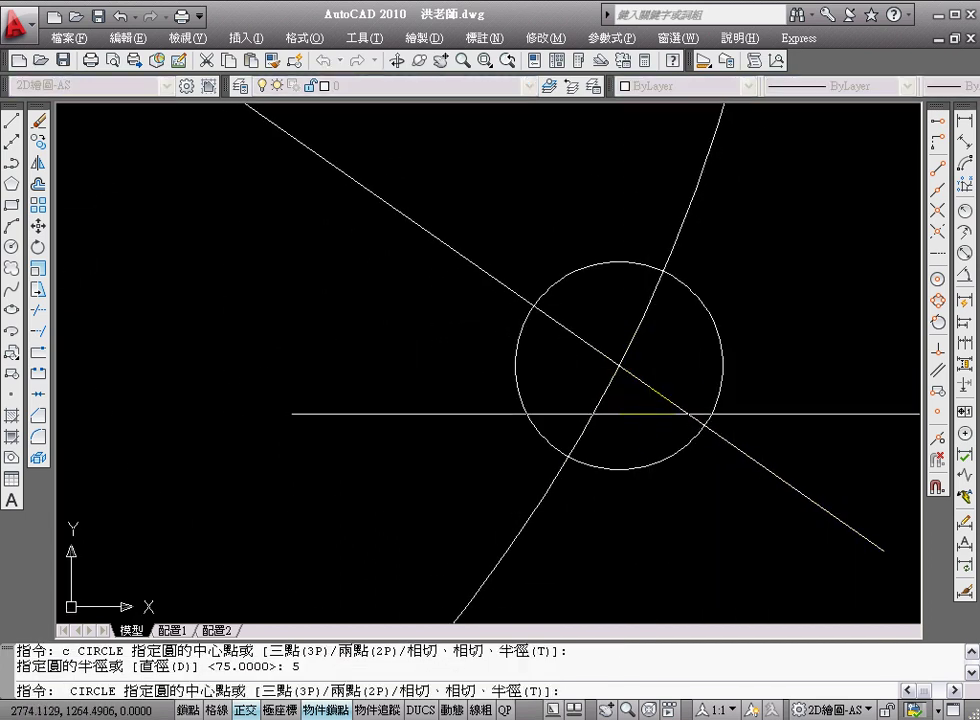
pyautogui.click(705, 425)
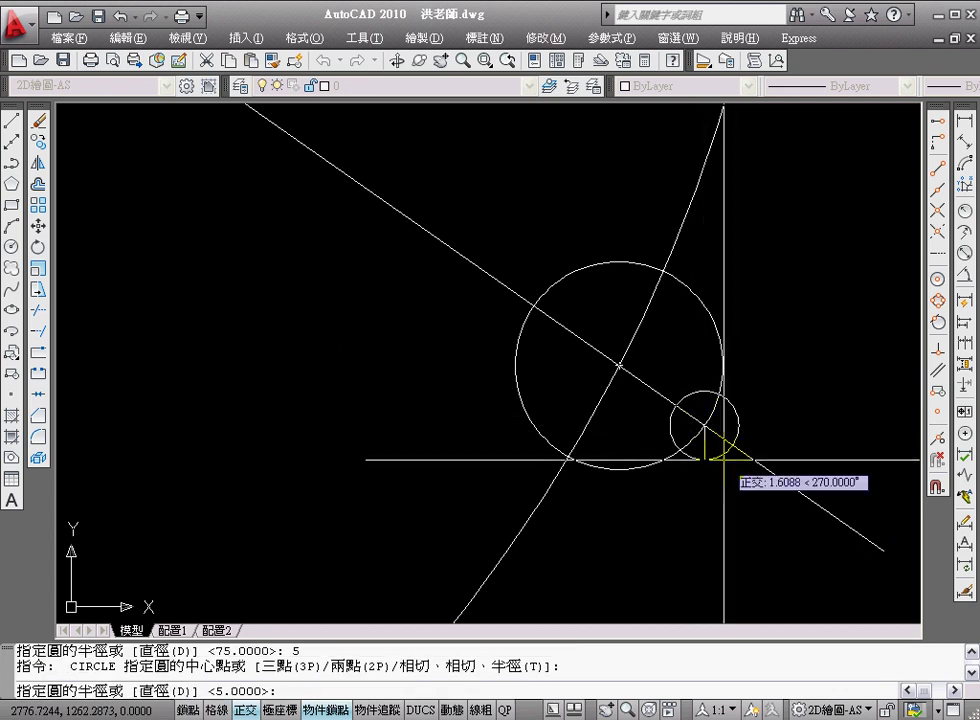
pyautogui.press('Return')
# - Erase the first trial circle and pan back to show hub and spoke
pyautogui.write('e')
pyautogui.press('Return')
pyautogui.click(617, 261)
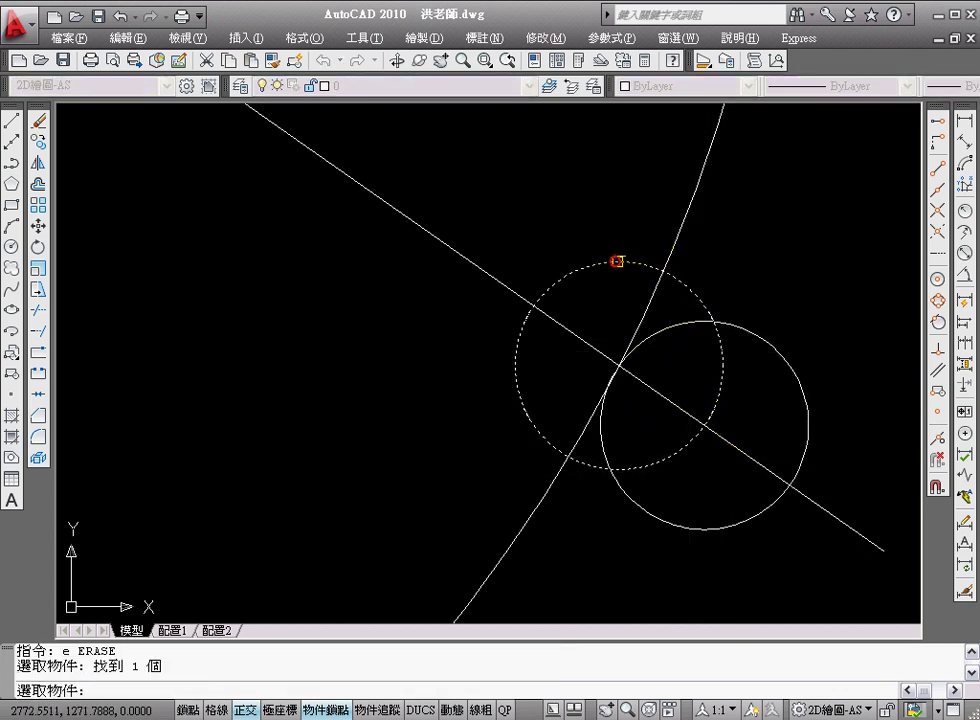
pyautogui.press('Return')
pyautogui.scroll(-2, 641, 319)
pyautogui.scroll(-3, 632, 324)
pyautogui.moveTo(626, 324)
pyautogui.mouseDown(button='middle')
pyautogui.moveTo(676, 411)
pyautogui.moveTo(636, 409)
pyautogui.mouseUp(button='middle')
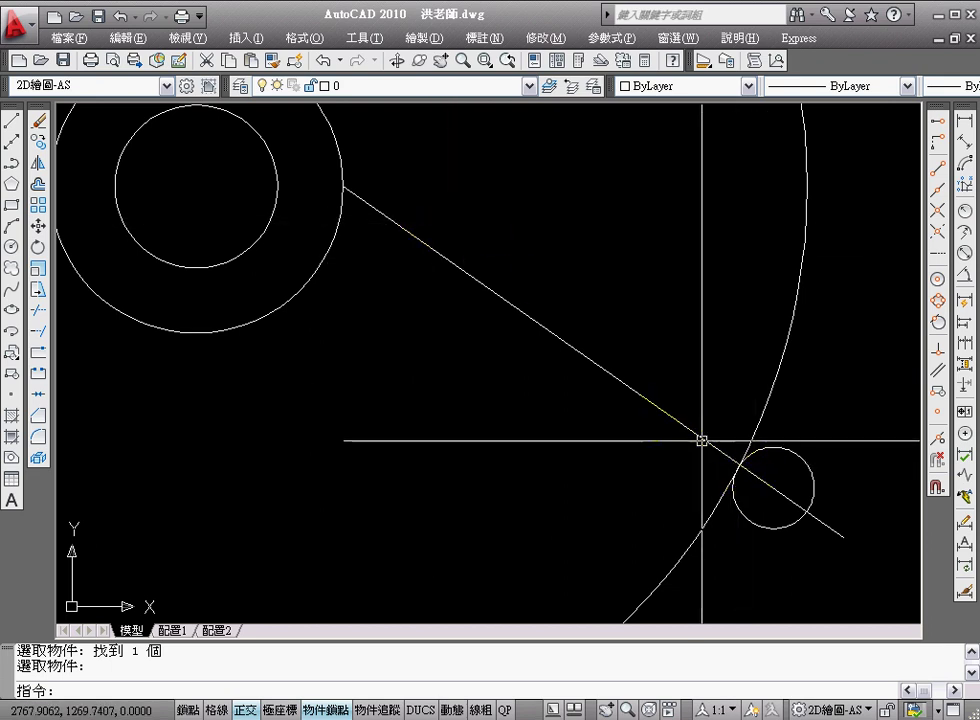
# - Draw a Start-End-Radius arc from the small rim circle to the hub's edge
pyautogui.click(416, 43)
pyautogui.moveTo(455, 278)
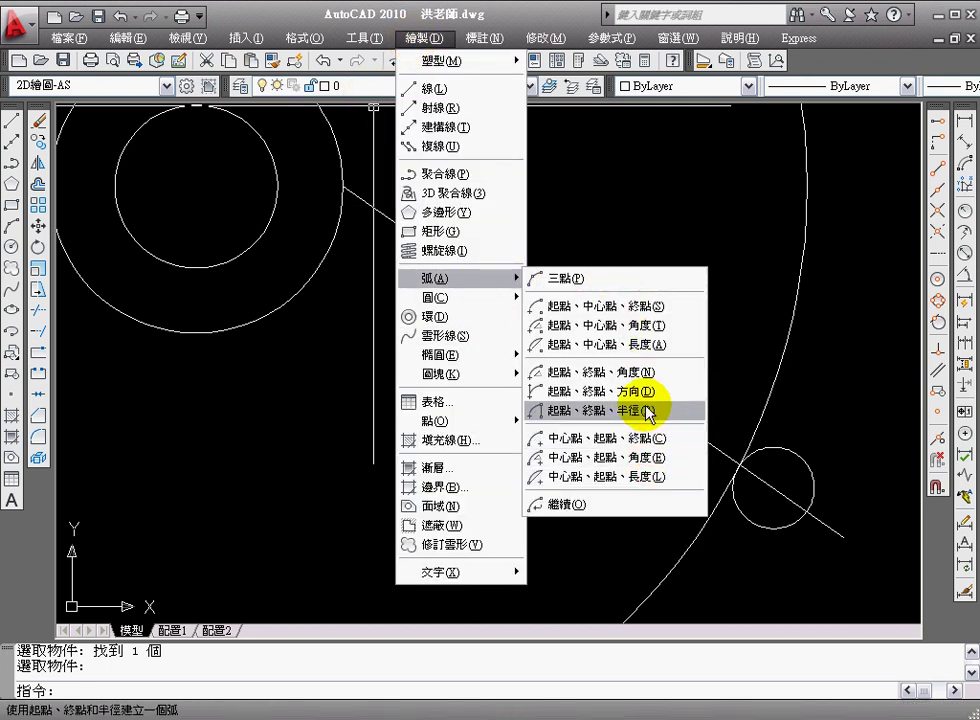
pyautogui.click(652, 410)
pyautogui.click(742, 458)
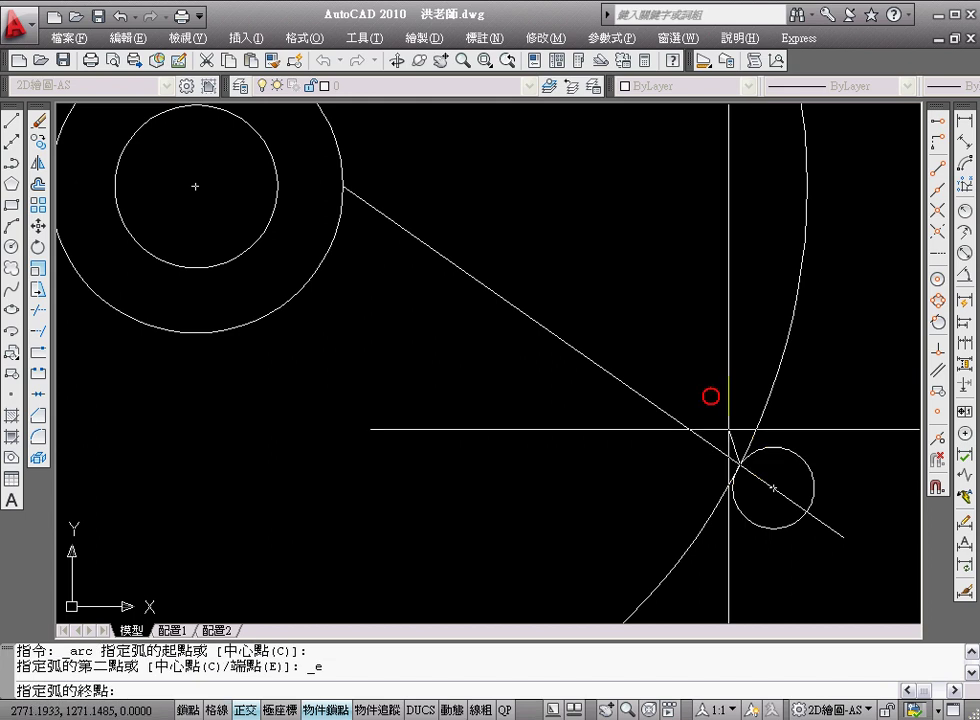
pyautogui.click(343, 186)
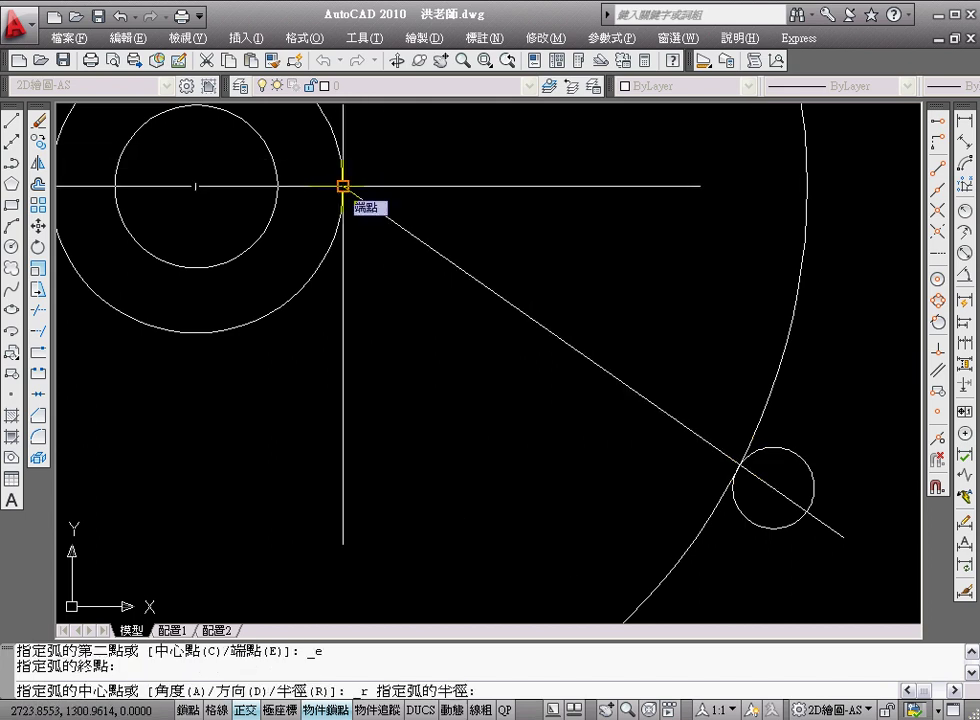
pyautogui.write('4')
pyautogui.press('Return')
# - Offset the arc 3 units to the outer side
pyautogui.write('o')
pyautogui.press('Return')
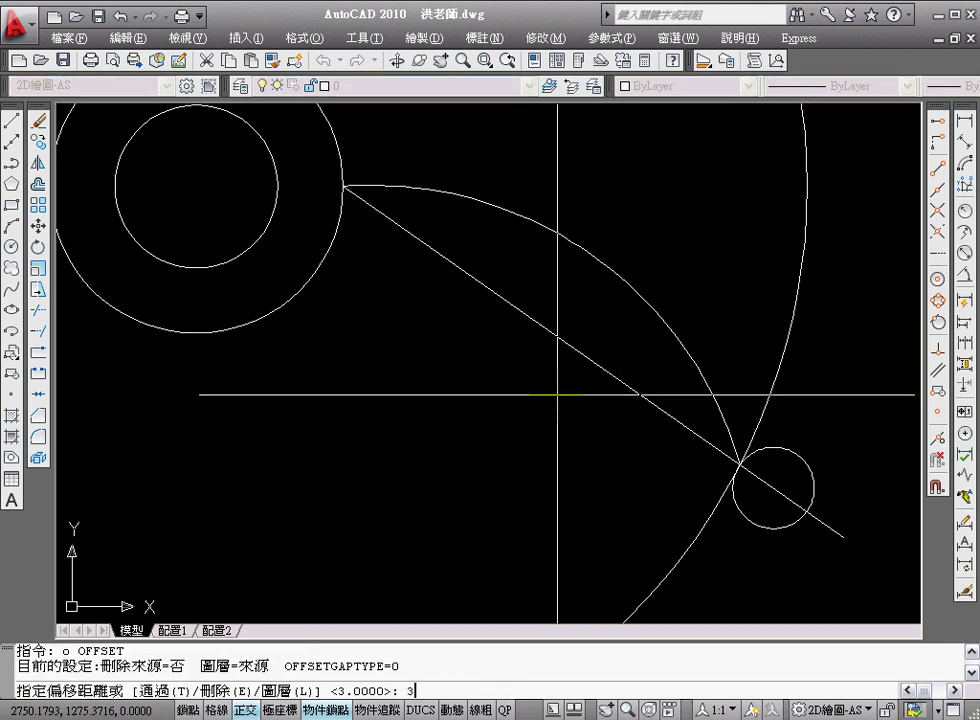
pyautogui.press('Return')
pyautogui.click(644, 320)
pyautogui.click(658, 298)
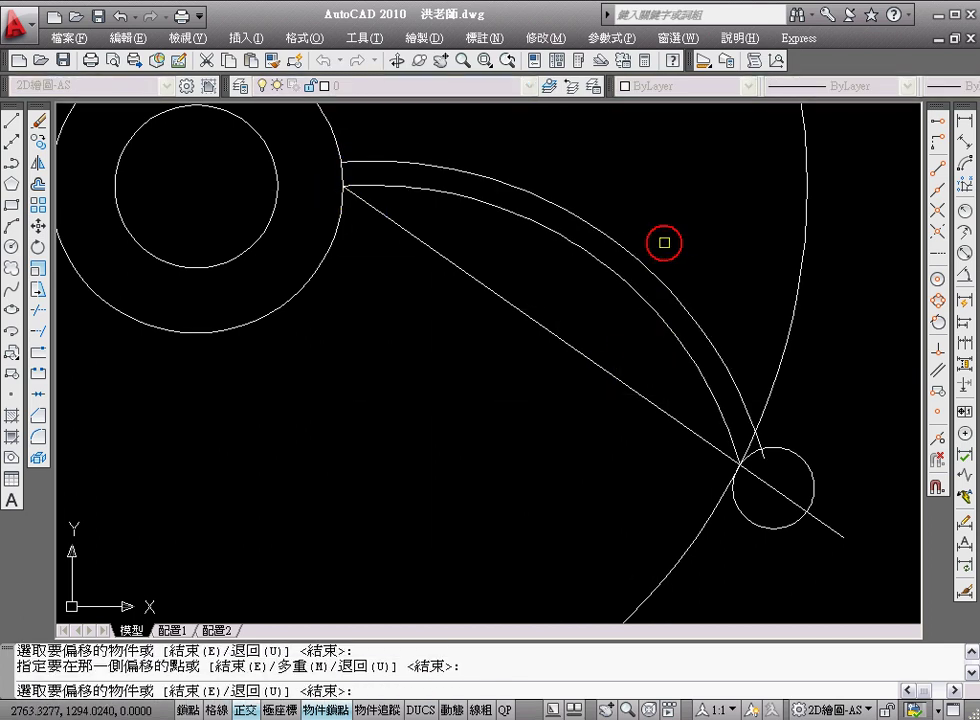
pyautogui.press('Return')
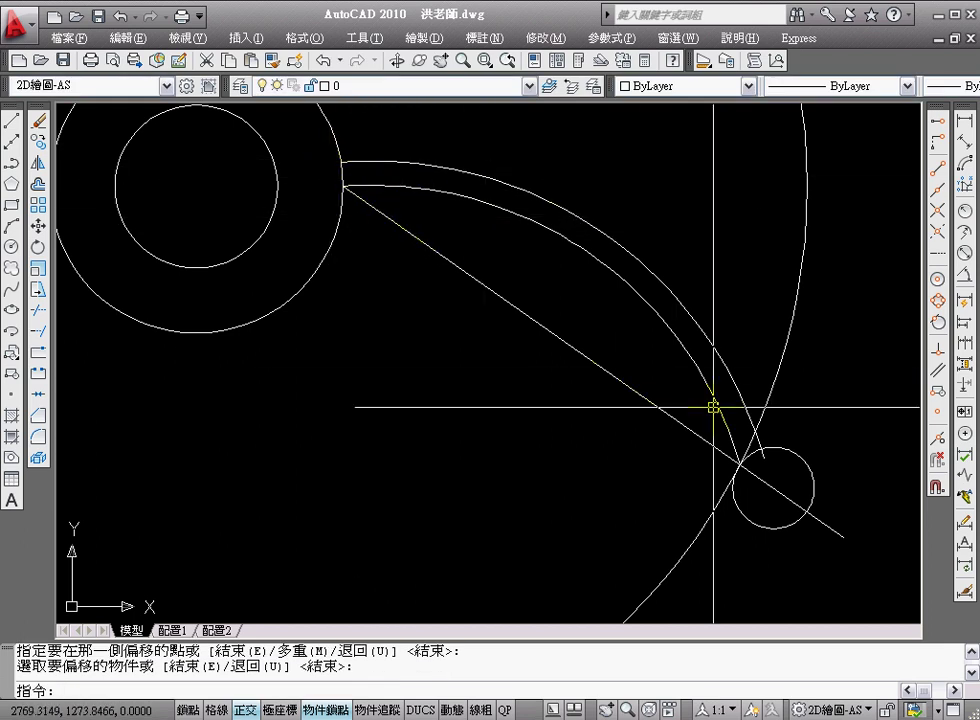
pyautogui.middleClick(634, 416)
pyautogui.moveTo(632, 416)
pyautogui.mouseDown(button='middle')
pyautogui.moveTo(624, 425)
pyautogui.moveTo(588, 400)
pyautogui.mouseUp(button='middle')
# - Erase the diagonal spoke guideline
pyautogui.write('e')
pyautogui.press('Return')
pyautogui.click(591, 365)
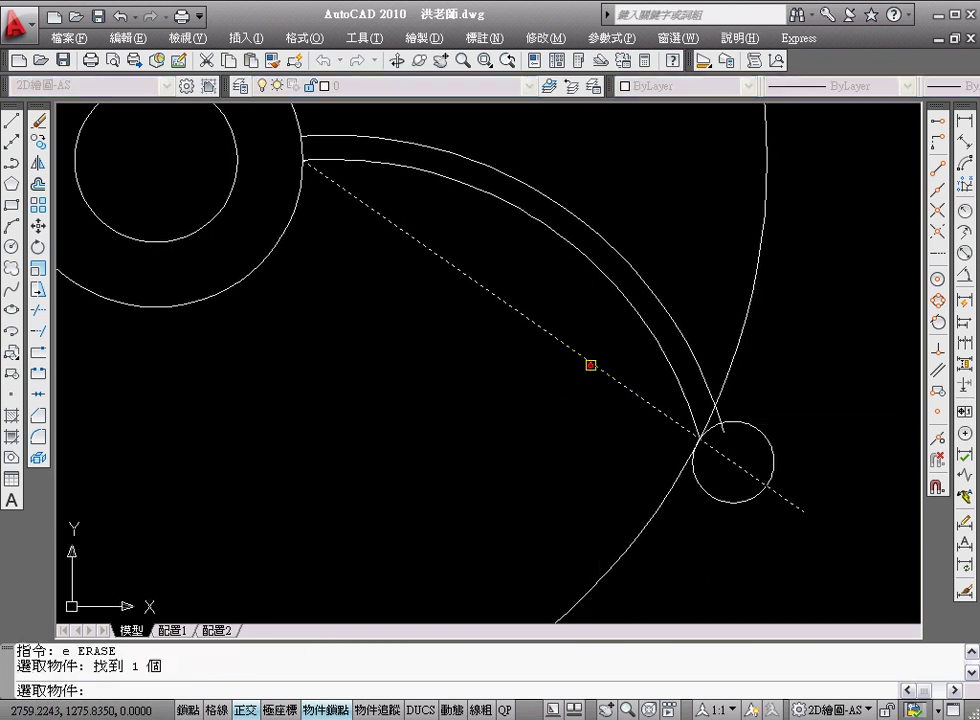
pyautogui.press('Return')
# - Fillet the inner arc into the rim with radius 25
pyautogui.write('f FILLET')
pyautogui.press('Return')
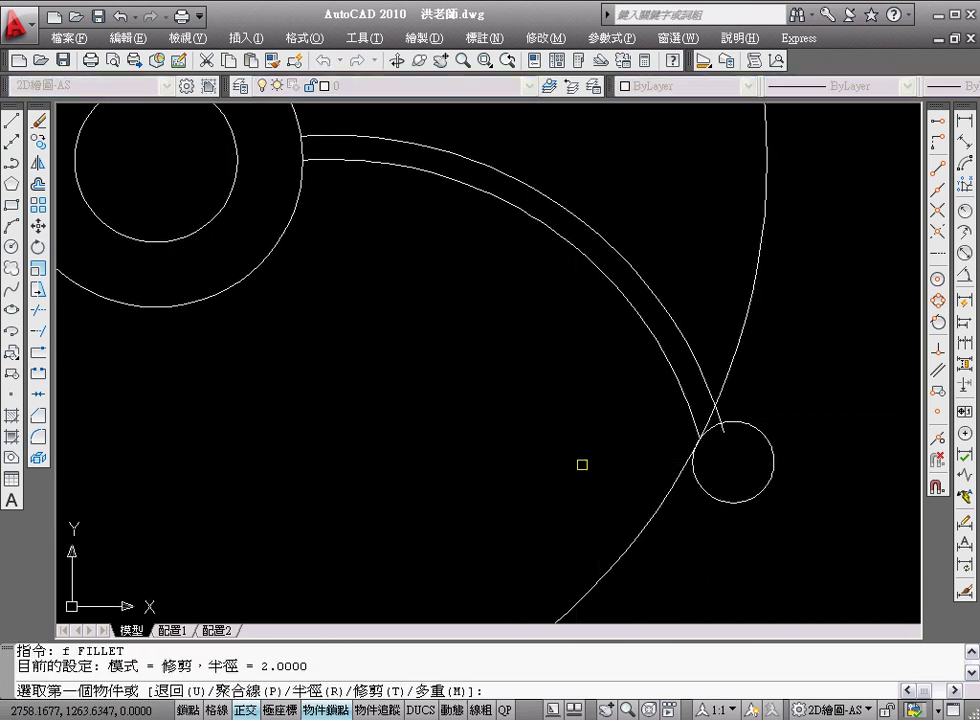
pyautogui.write('r')
pyautogui.press('Return')
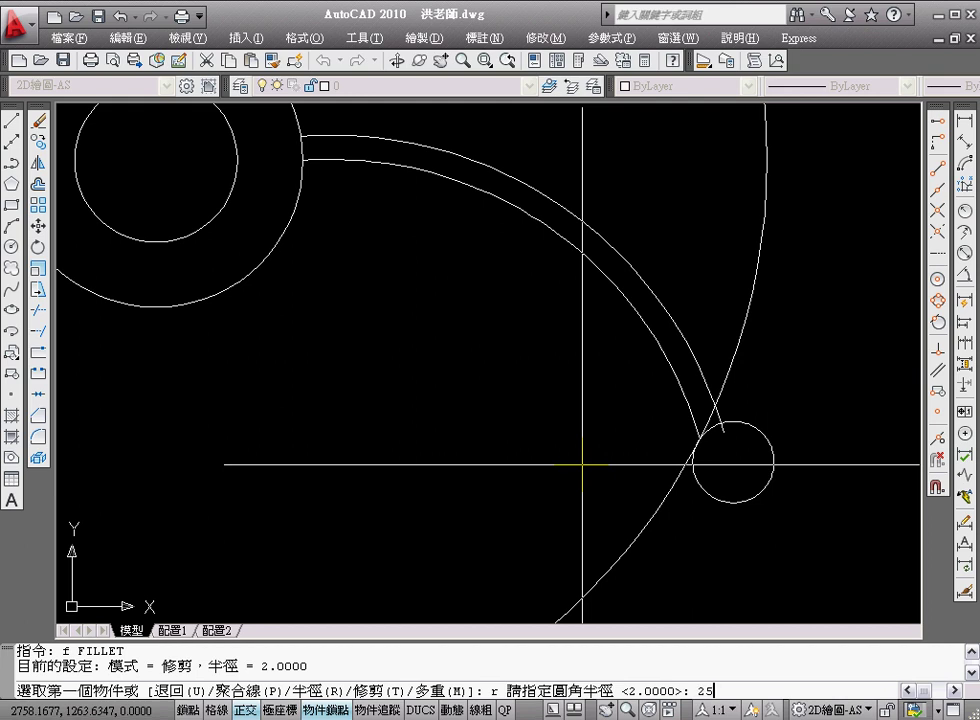
pyautogui.press('Return')
pyautogui.click(682, 408)
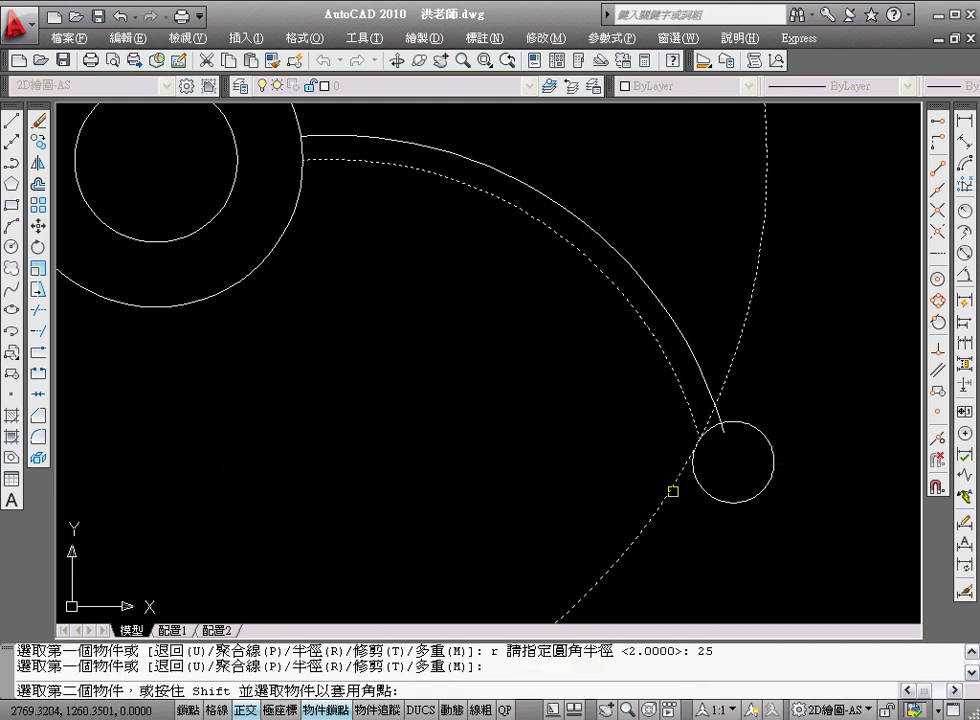
pyautogui.click(673, 491)
pyautogui.press('Return')
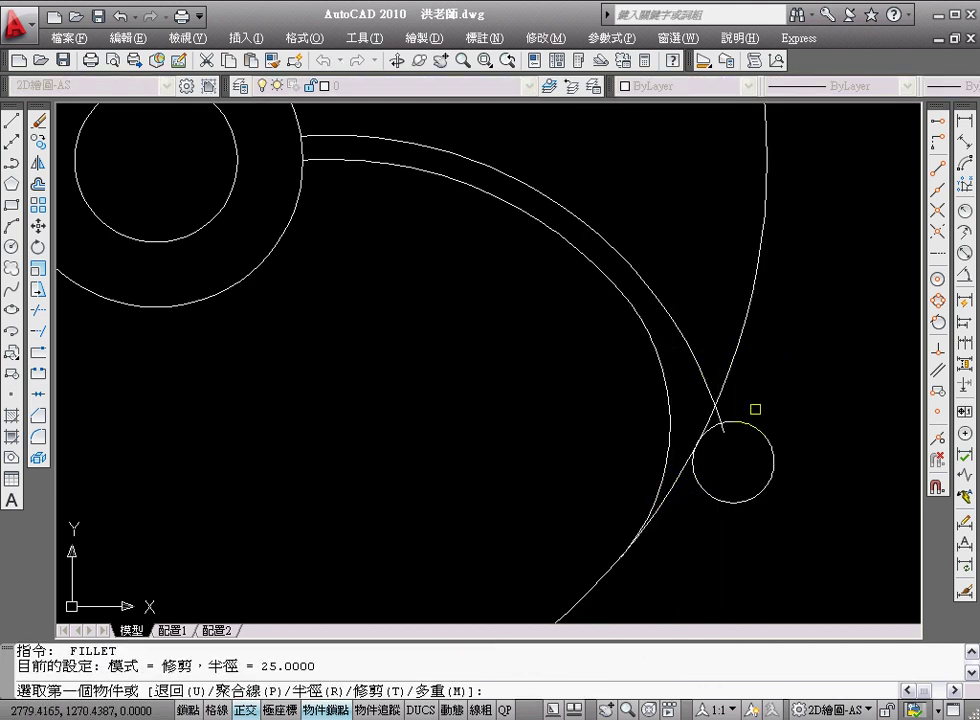
pyautogui.write('r')
pyautogui.press('Escape')
# - Fillet the small rim circle into the large circle with radius 45
pyautogui.write('f')
pyautogui.press('Return')
pyautogui.write('r')
pyautogui.press('Return')
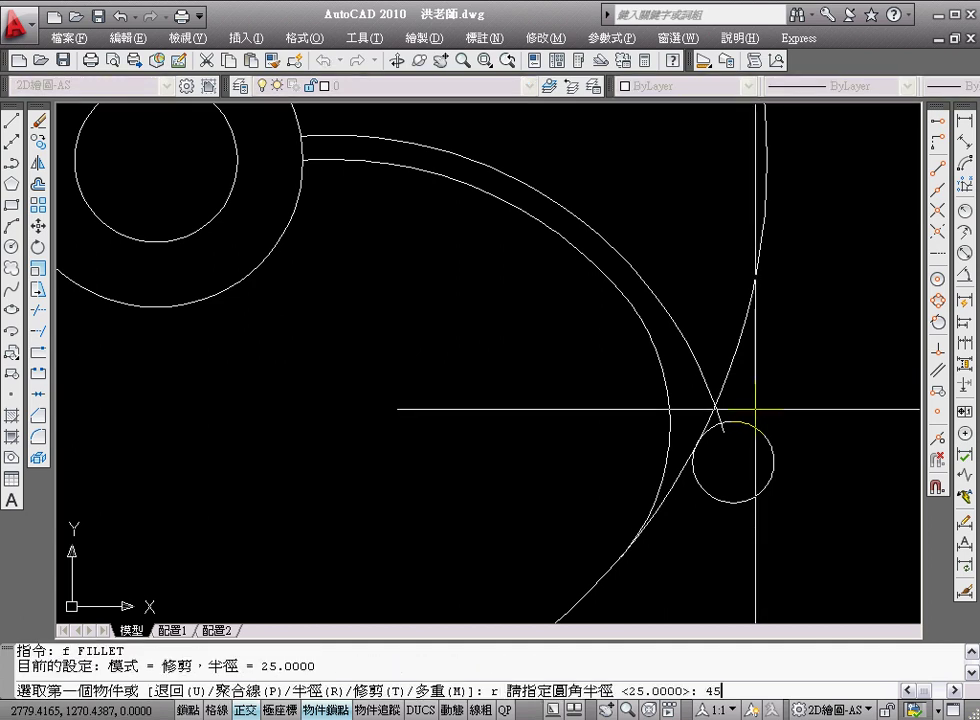
pyautogui.press('Return')
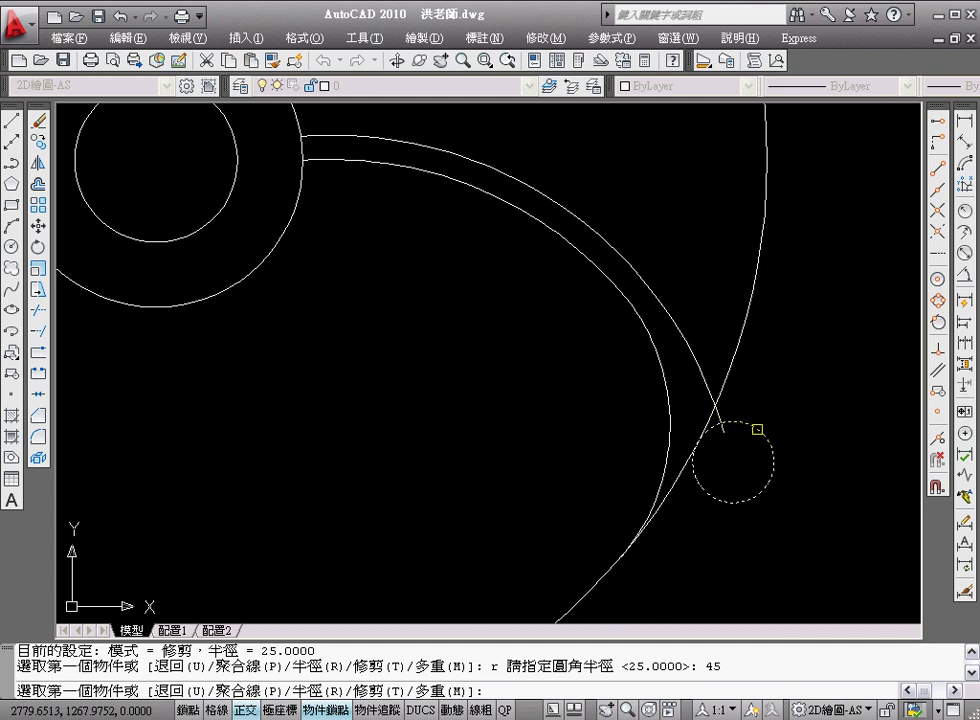
pyautogui.click(757, 429)
pyautogui.click(741, 329)
pyautogui.press('Escape')
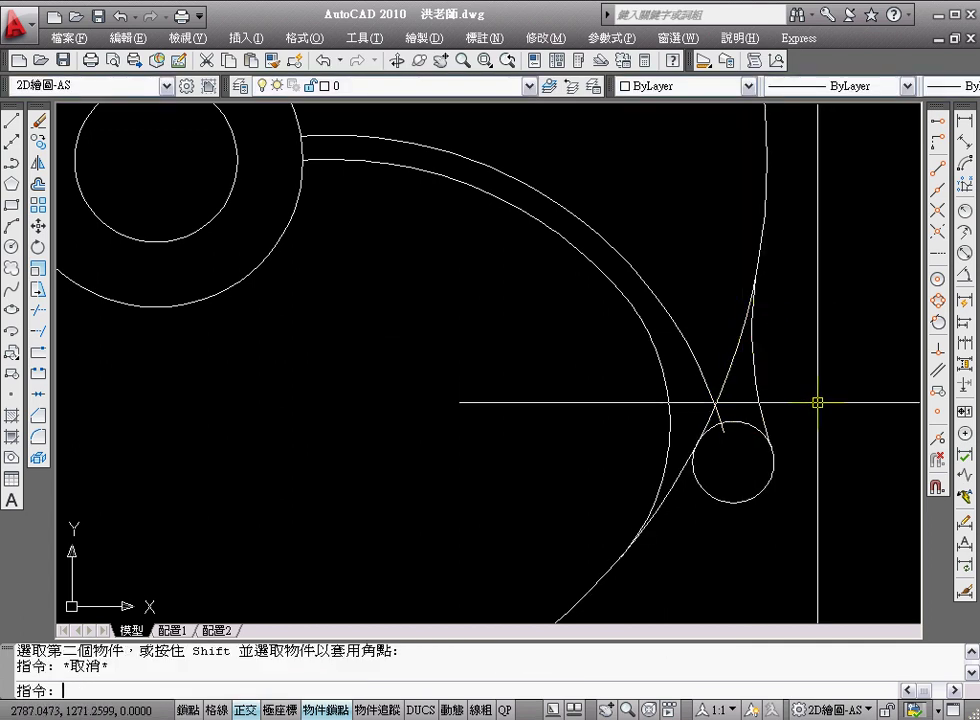
# - Try filleting the upper arc, cancel, and zoom out to the whole wheel
pyautogui.write('f')
pyautogui.press('Return')
pyautogui.write('r')
pyautogui.press('Return')
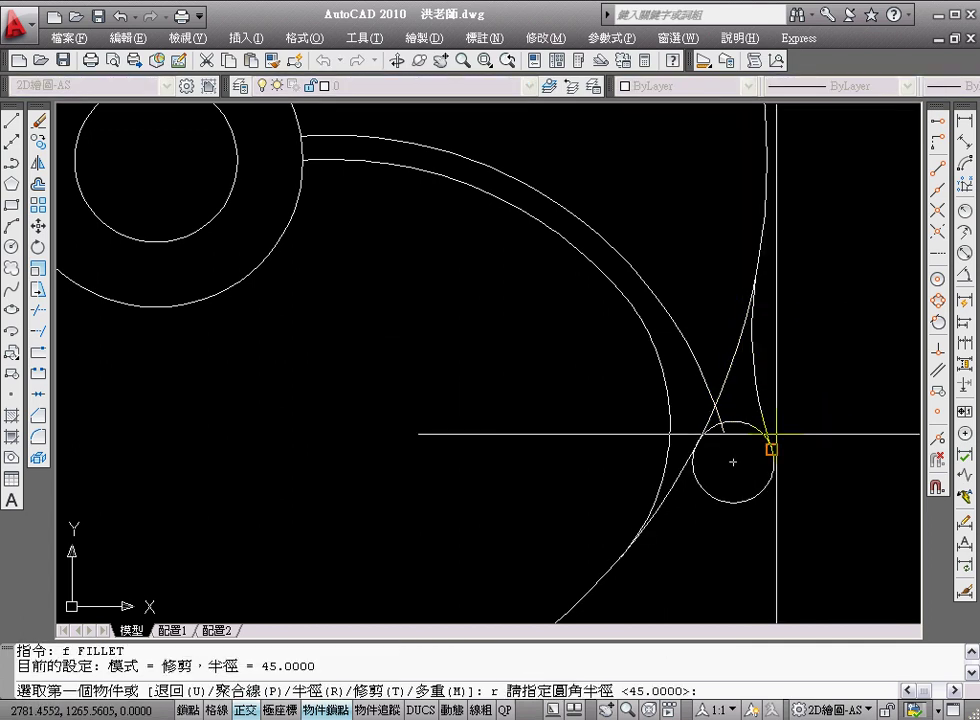
pyautogui.press('Return')
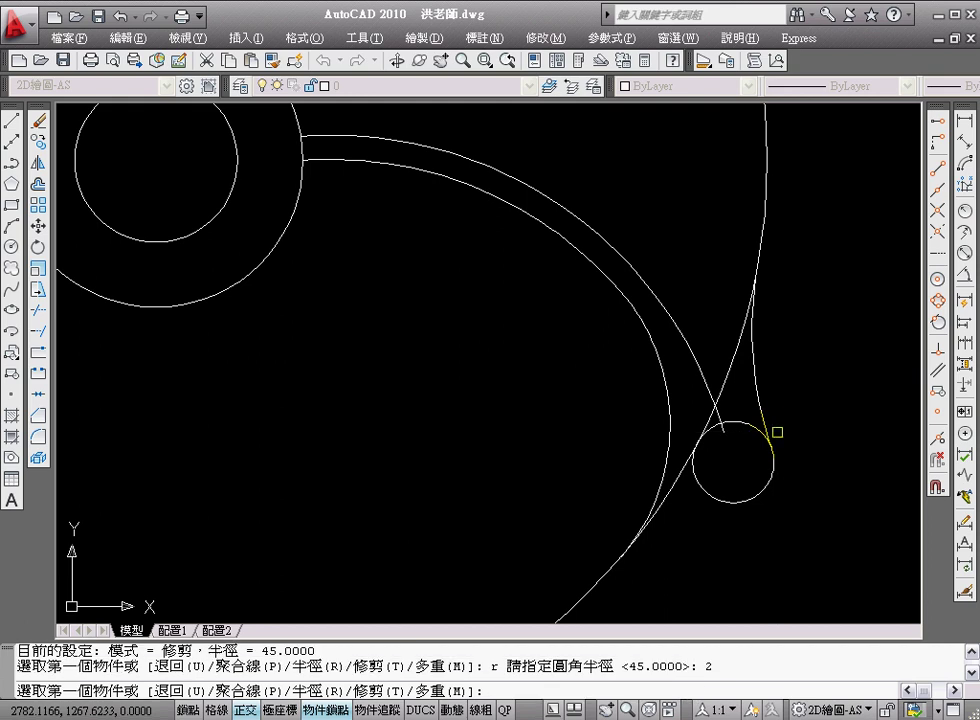
pyautogui.click(697, 369)
pyautogui.press('Escape')
pyautogui.scroll(-2, 791, 333)
pyautogui.scroll(-2, 791, 333)
pyautogui.moveTo(814, 385); pyautogui.dragTo(770, 396, button='middle')
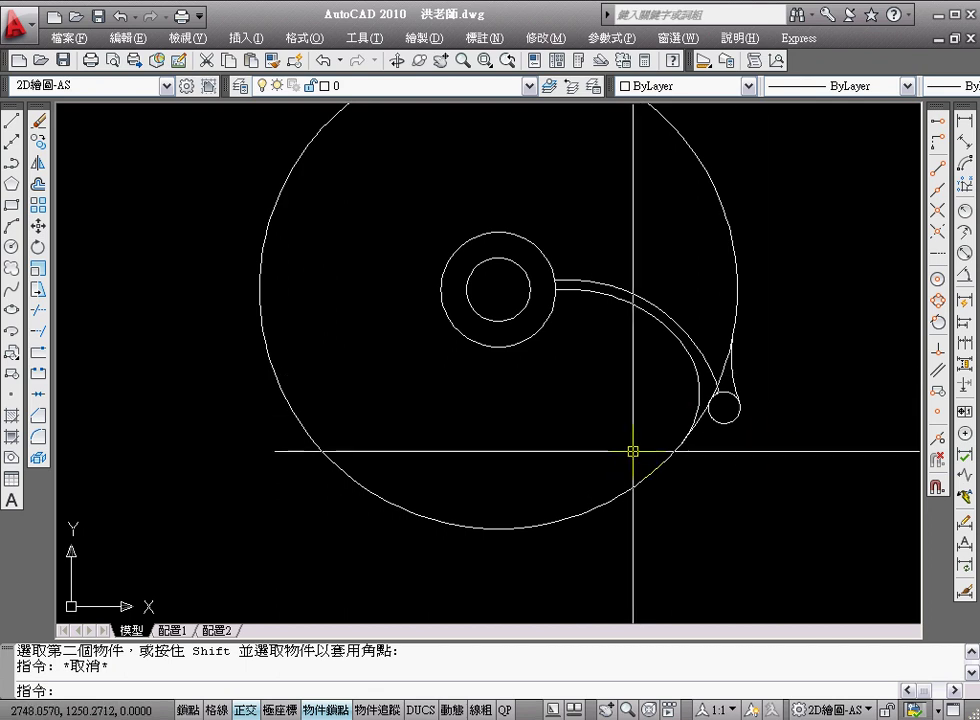
# - Open the Array dialog with AR, then back out of object selection
pyautogui.write('ar')
pyautogui.press('Return')
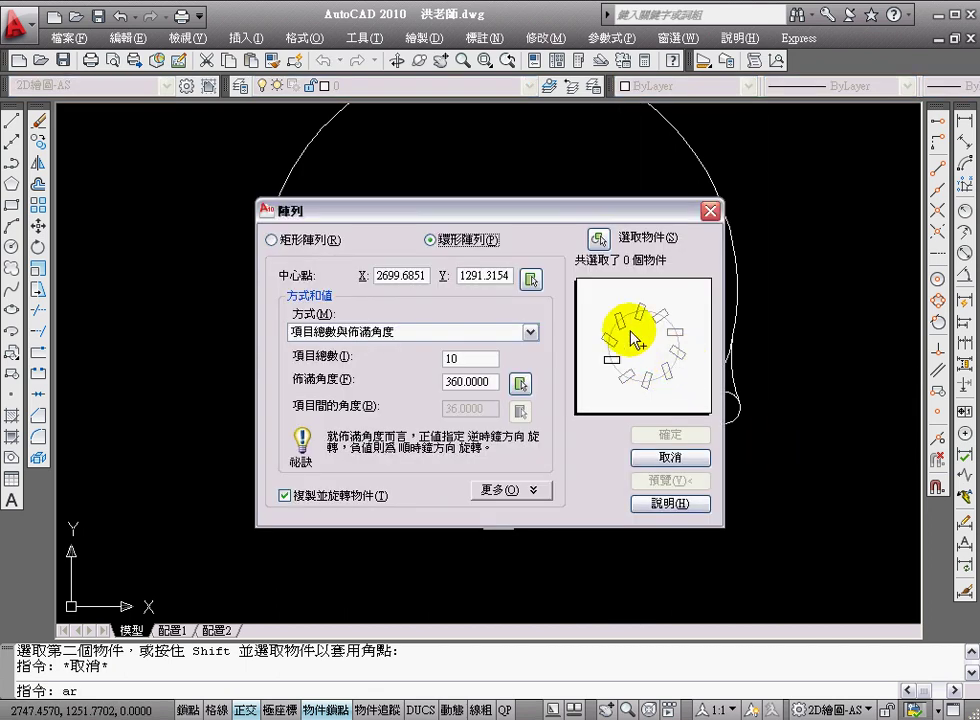
pyautogui.click(597, 238)
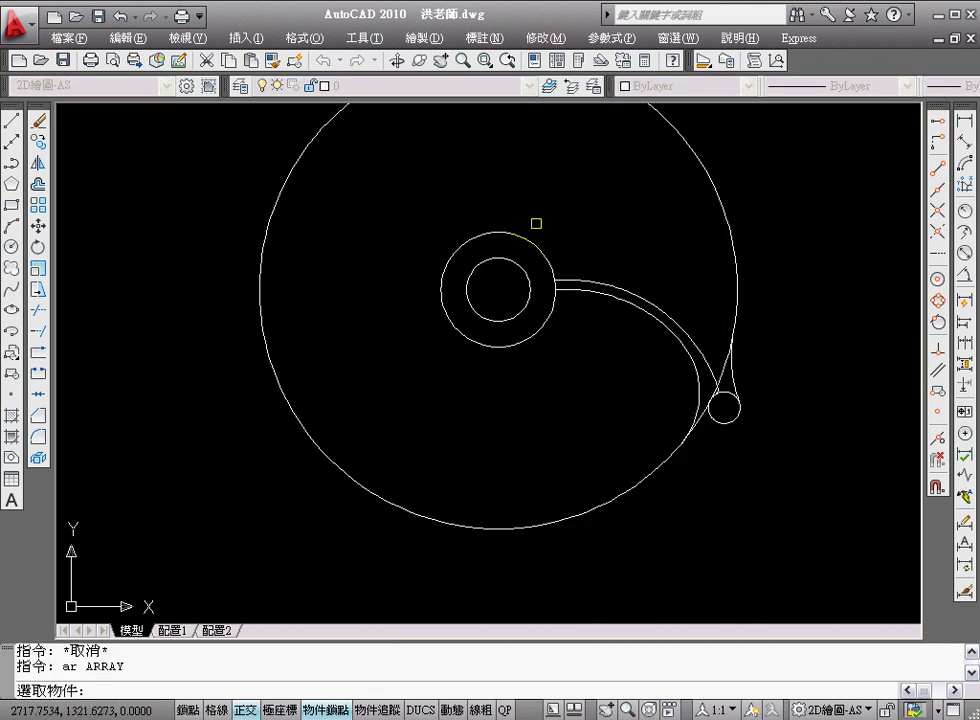
pyautogui.press('Escape')
pyautogui.press('Escape')
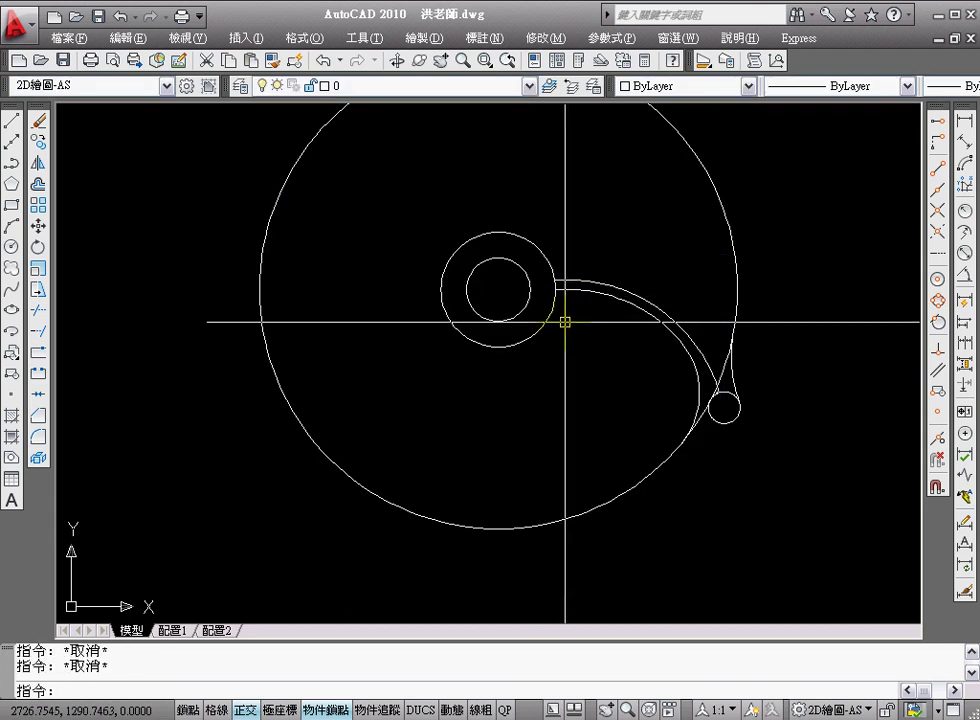
# - Extend the blade end to the hub ring as boundary
pyautogui.write('tr')
pyautogui.press('Return')
pyautogui.press('Escape')
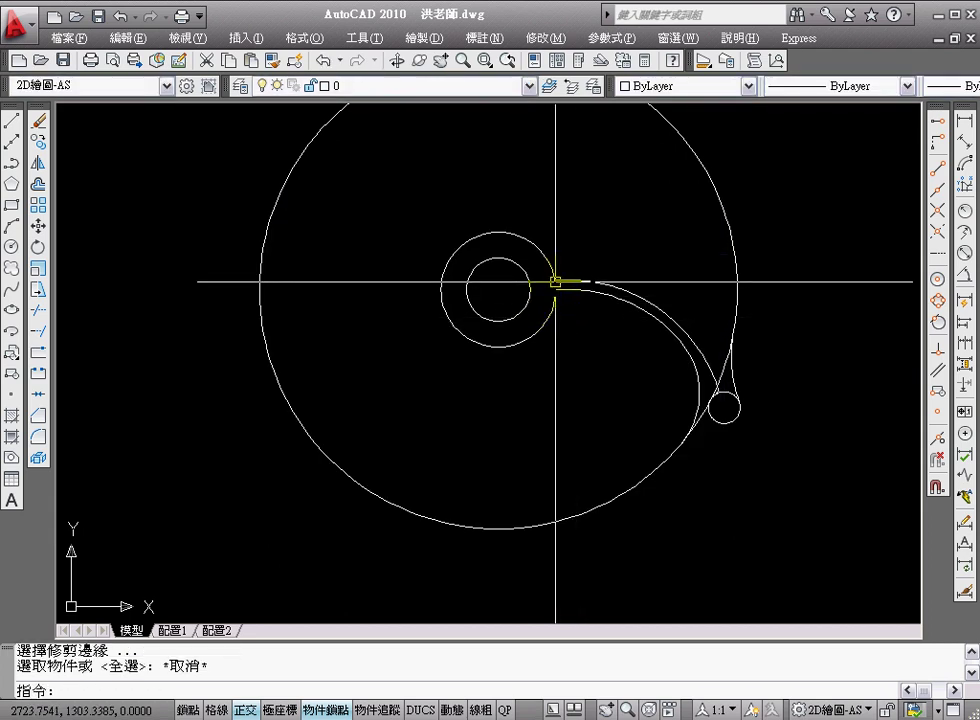
pyautogui.click(37, 313)
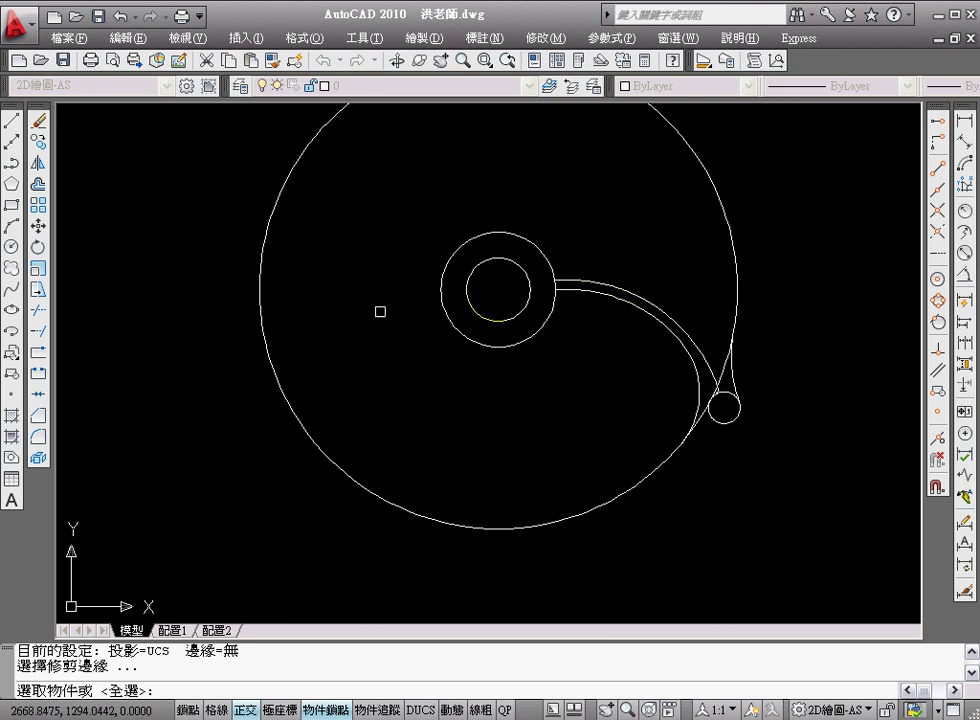
pyautogui.press('Escape')
pyautogui.click(37, 330)
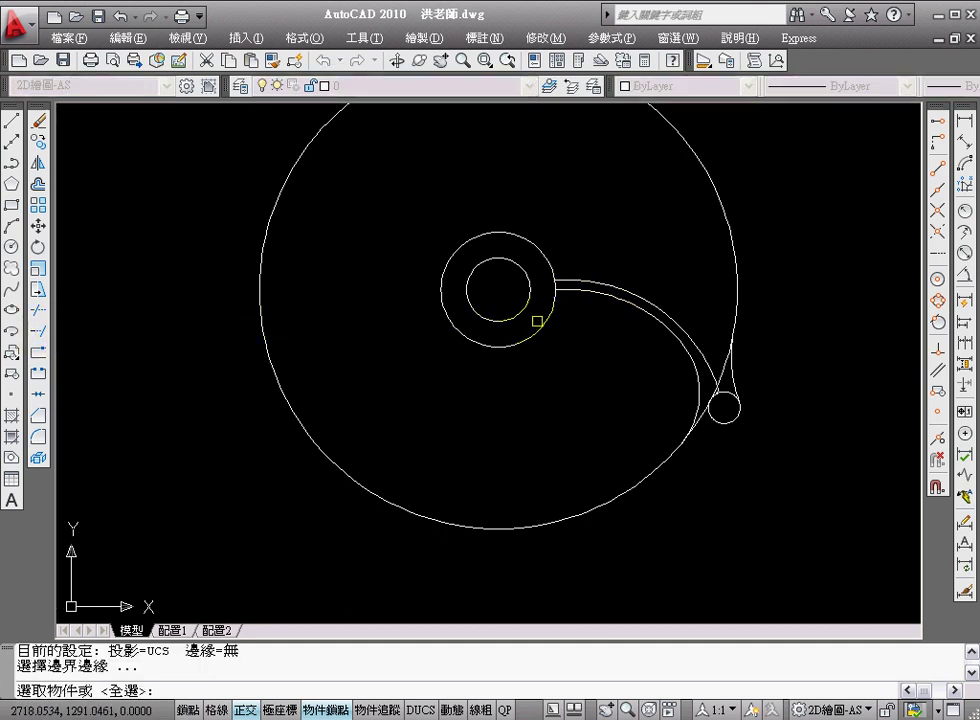
pyautogui.click(548, 260)
pyautogui.press('Return')
pyautogui.press('Return')
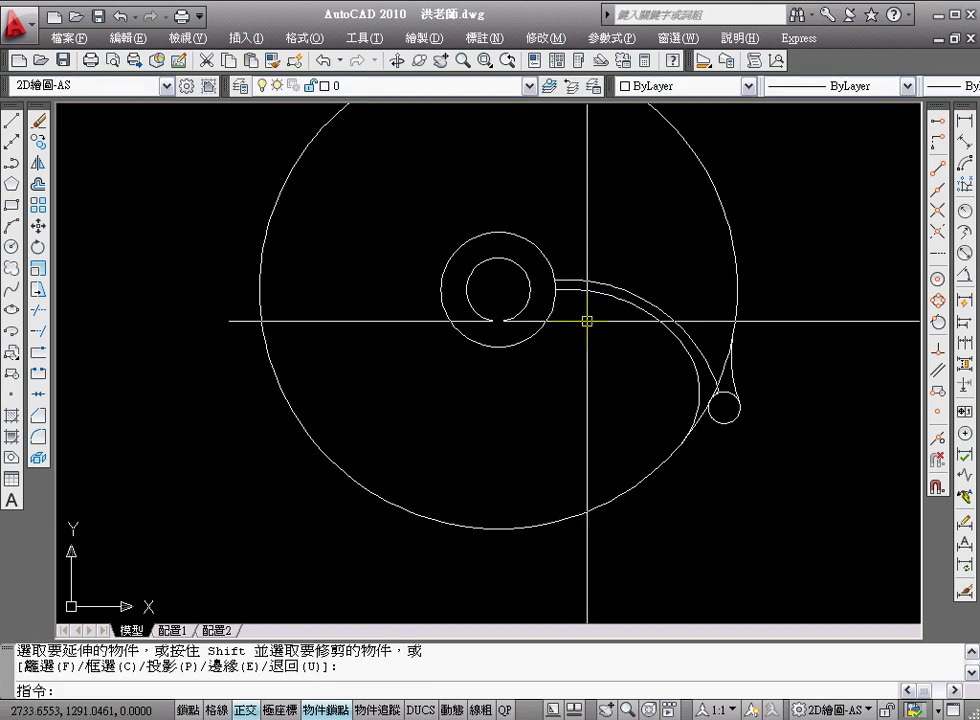
pyautogui.write('tr')
# - Trim away the 36-diameter hub ring, then reopen the Array dialog
pyautogui.press('Return')
pyautogui.click(579, 318)
pyautogui.click(543, 272)
pyautogui.press('Return')
pyautogui.click(545, 258)
pyautogui.press('Return')
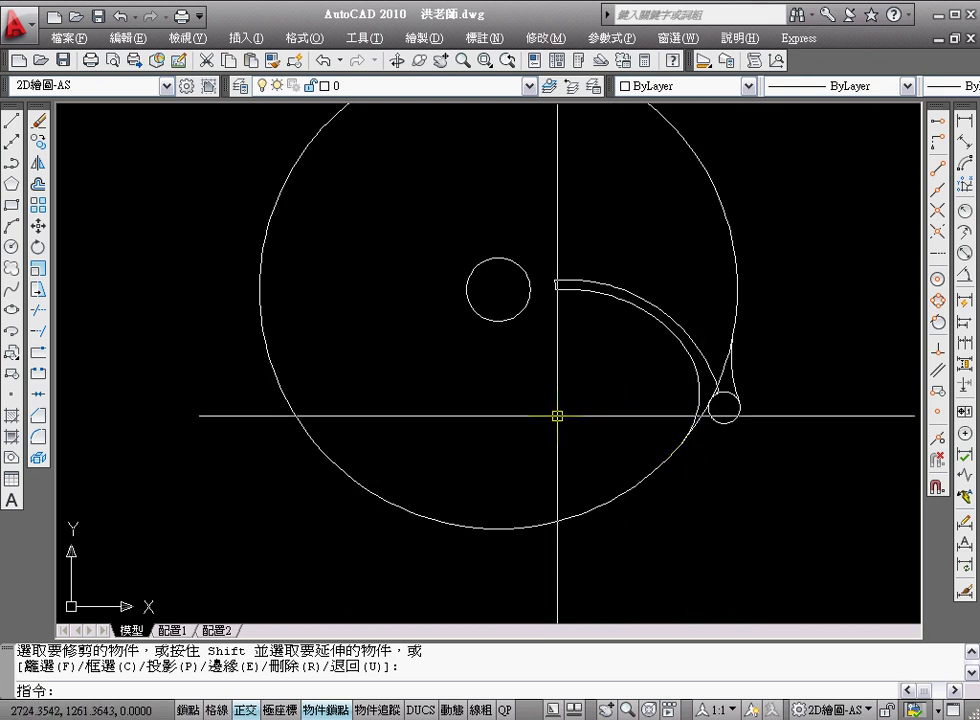
pyautogui.write('ar')
pyautogui.press('Return')
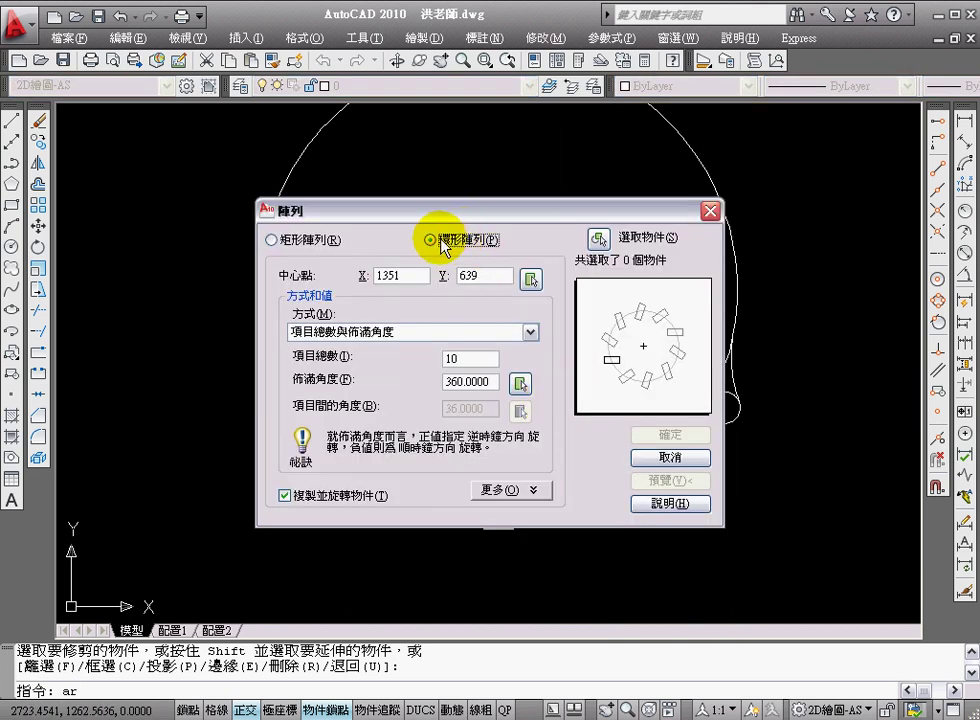
# - Polar-array the seven blade and lobe objects 10 times over 360° about the hub centre
pyautogui.click(593, 235)
pyautogui.click(539, 237)
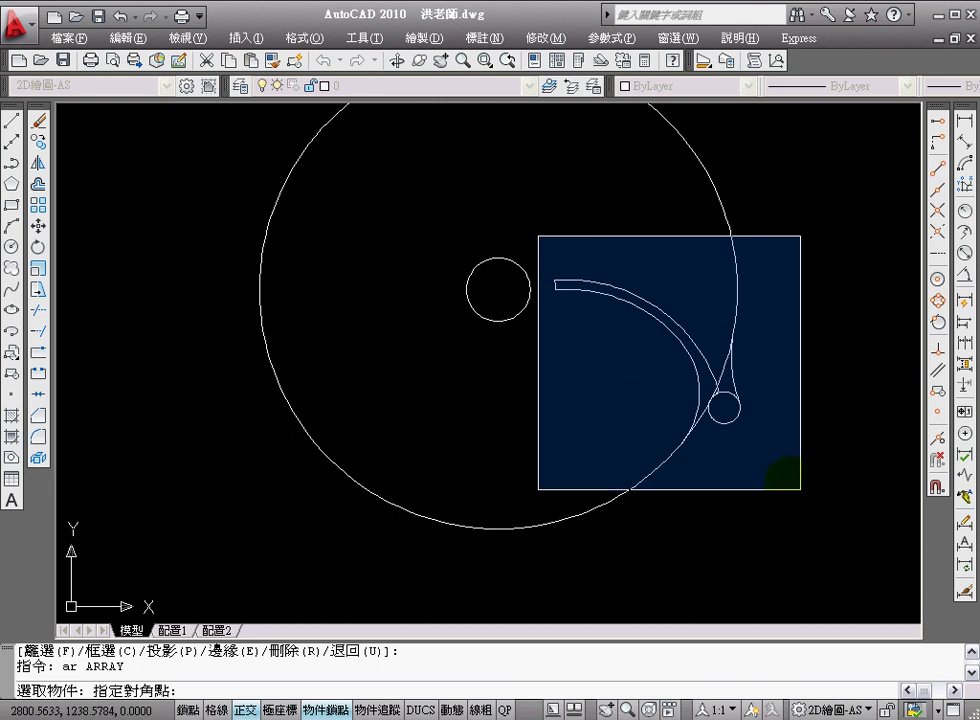
pyautogui.click(806, 494)
pyautogui.press('Return')
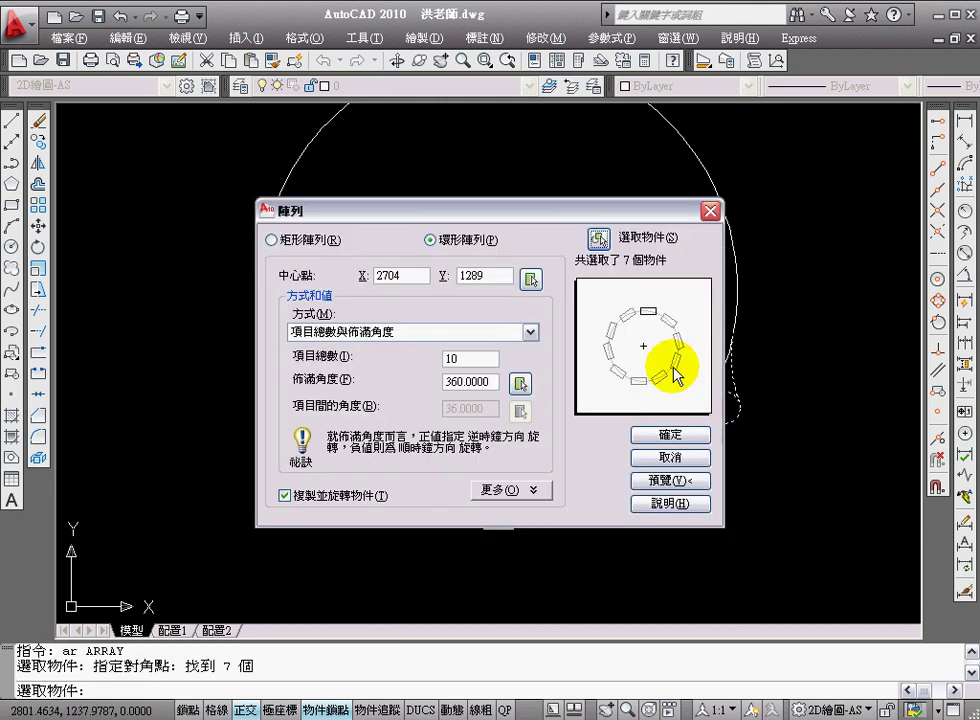
pyautogui.click(531, 283)
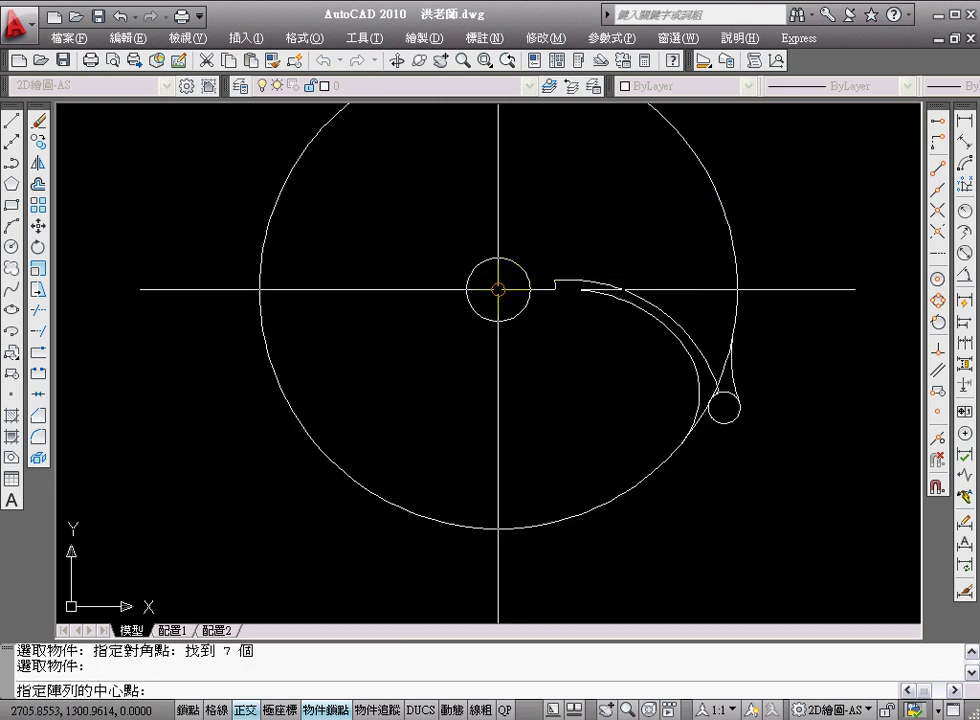
pyautogui.click(499, 287)
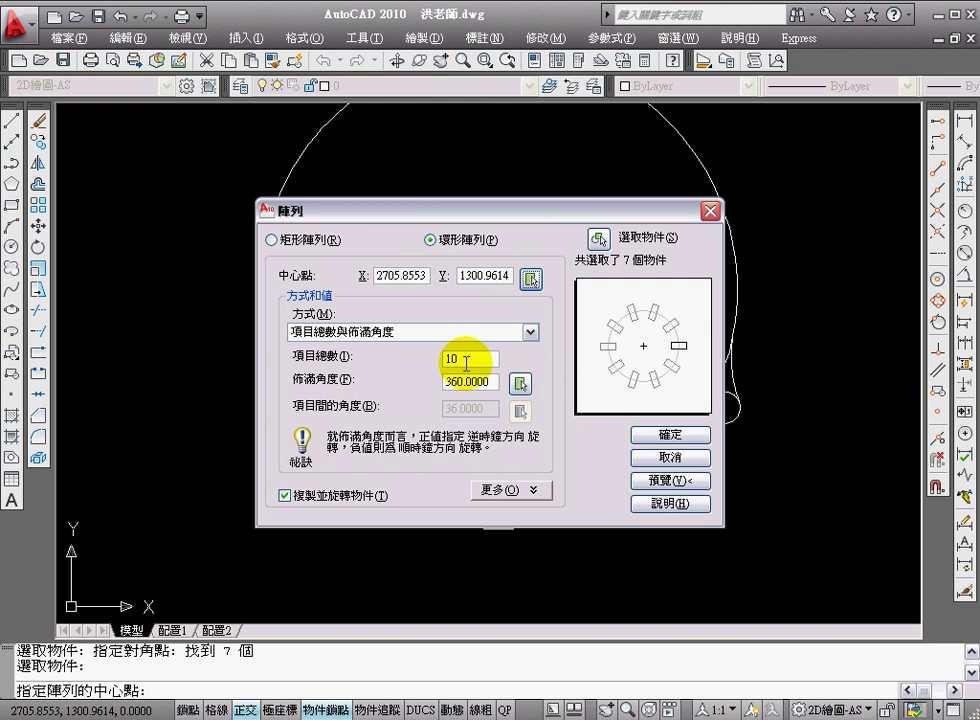
pyautogui.click(670, 435)
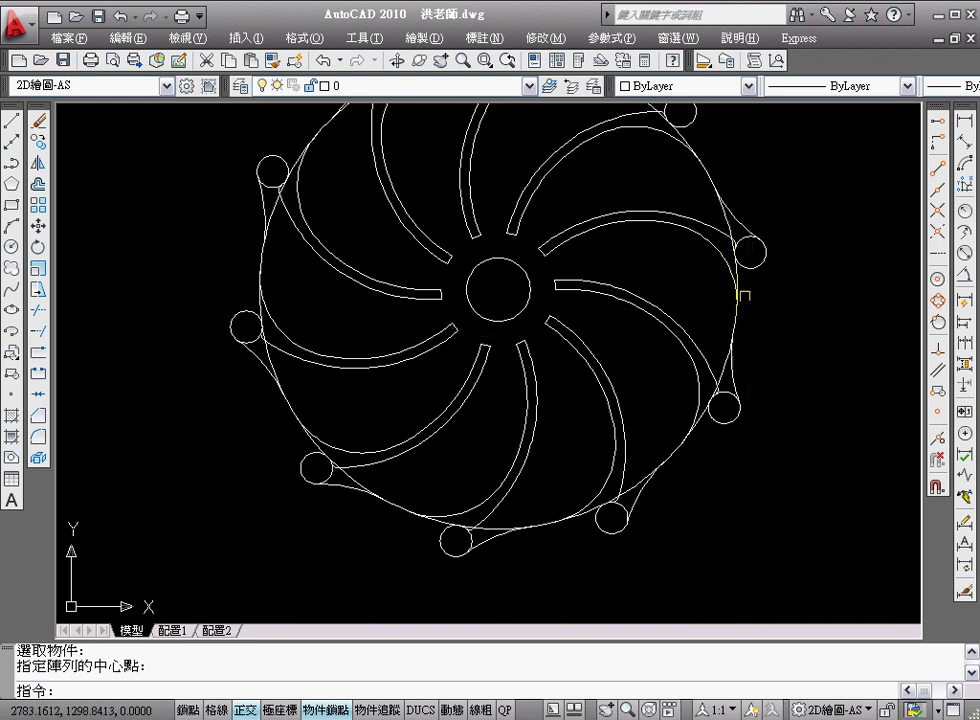
# - Trim the large circle away between the lobes
pyautogui.write('tr')
pyautogui.press('Return')
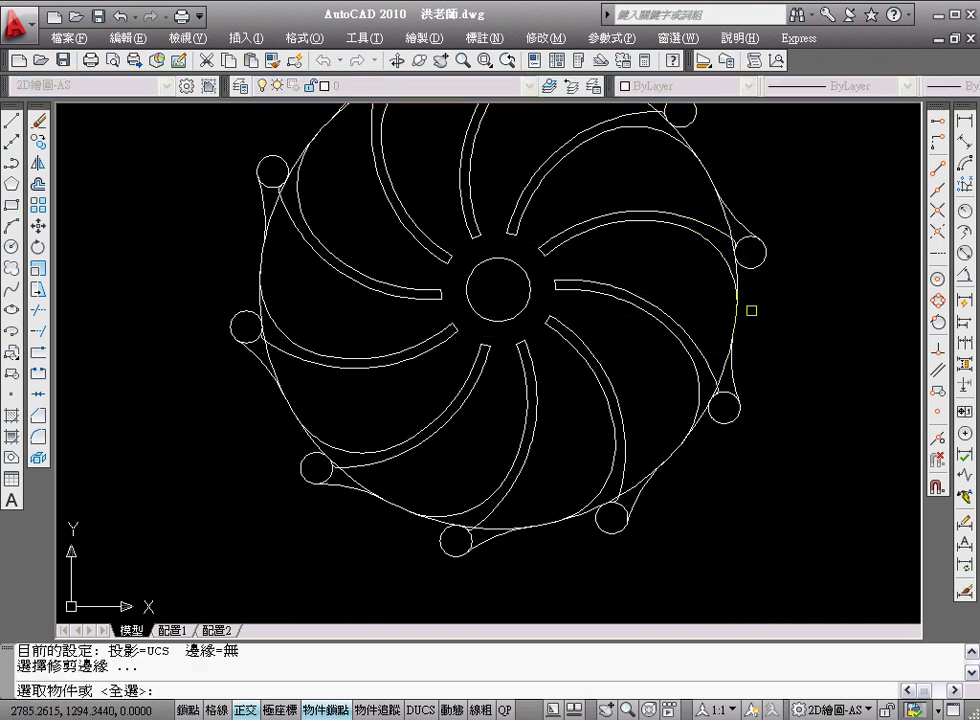
pyautogui.click(722, 266)
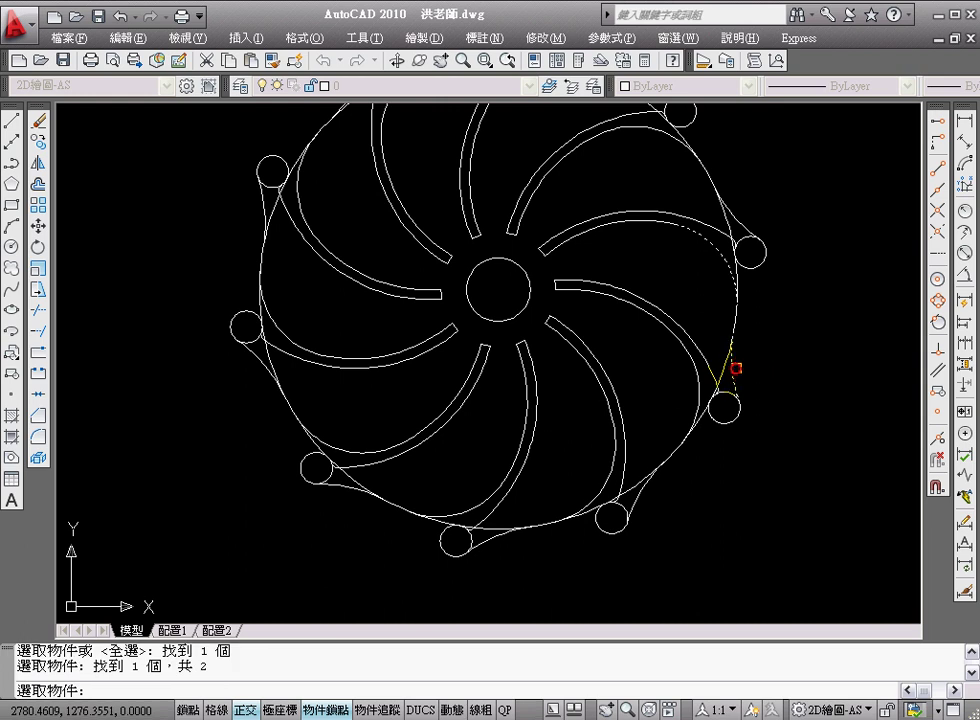
pyautogui.press('Return')
pyautogui.click(722, 364)
pyautogui.press('Return')
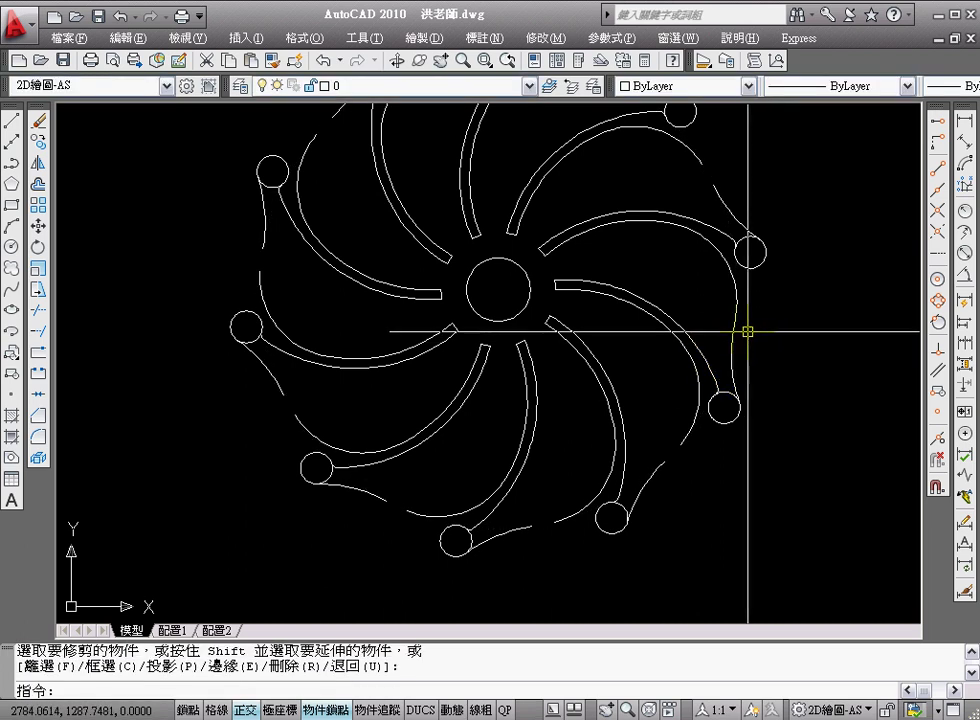
pyautogui.click(736, 322)
pyautogui.press('Escape')
pyautogui.press('Escape')
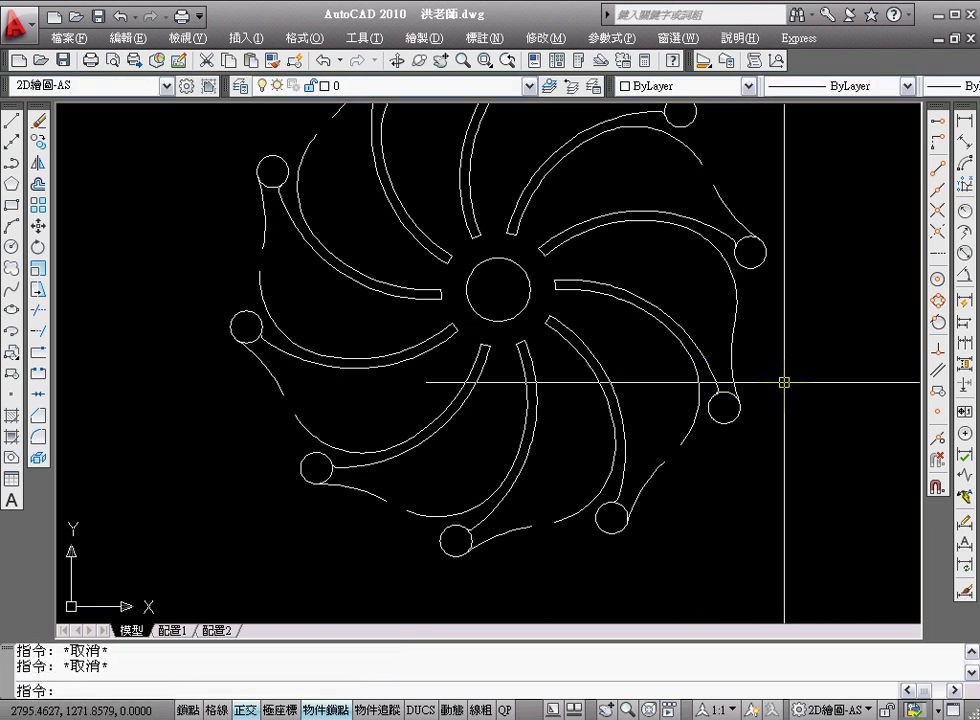
# - Polar-array the remaining rim arc 10 times over 360° about the hub
pyautogui.write('ar')
pyautogui.press('Return')
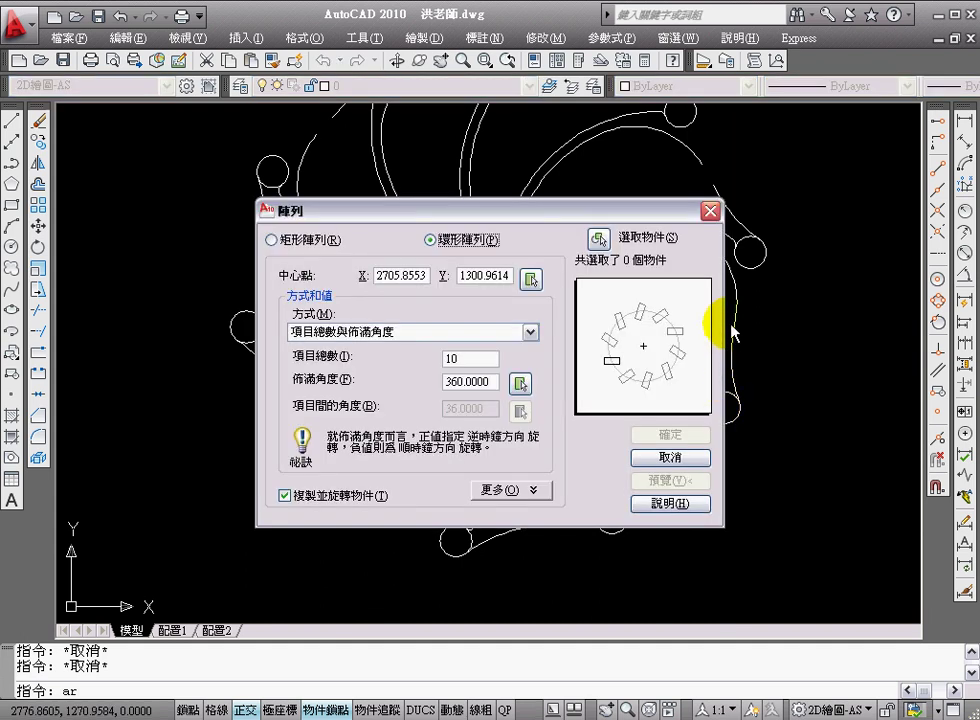
pyautogui.click(598, 239)
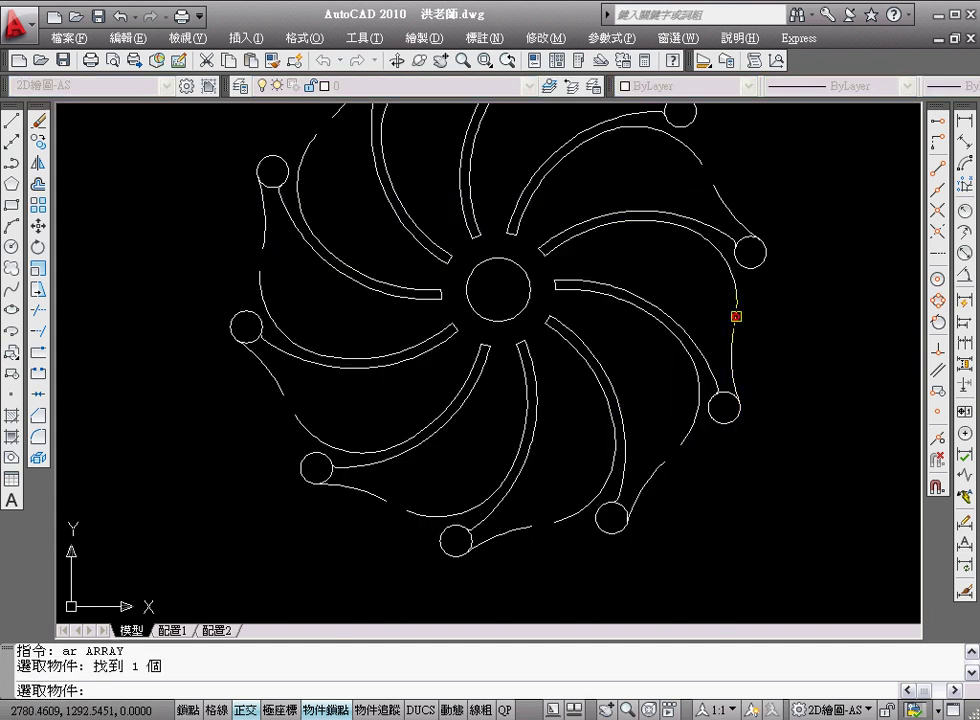
pyautogui.press('Return')
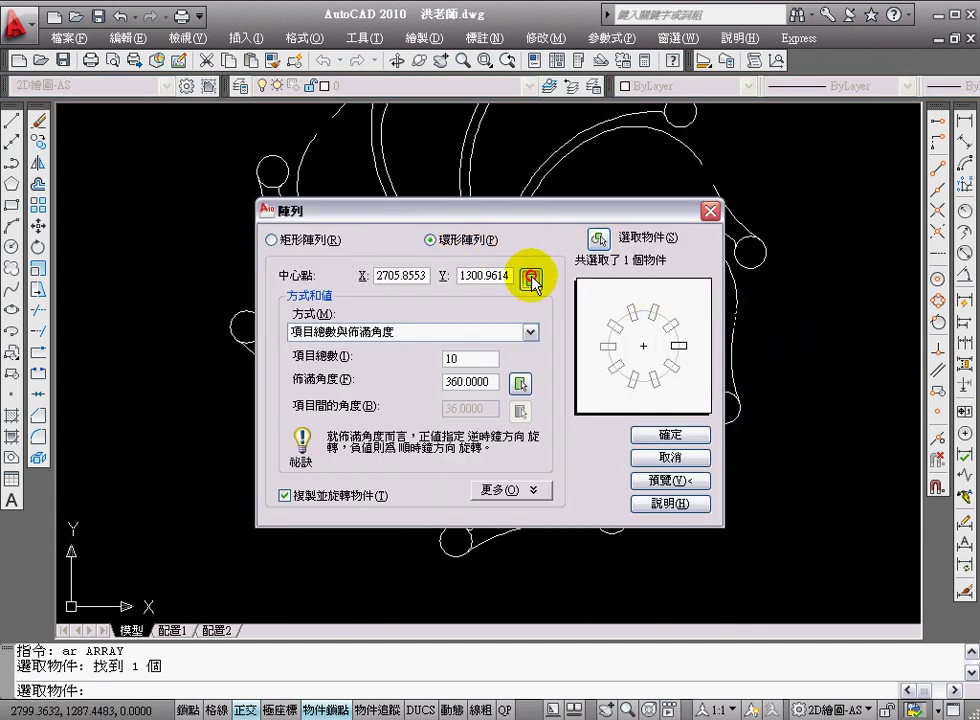
pyautogui.click(531, 278)
pyautogui.click(499, 284)
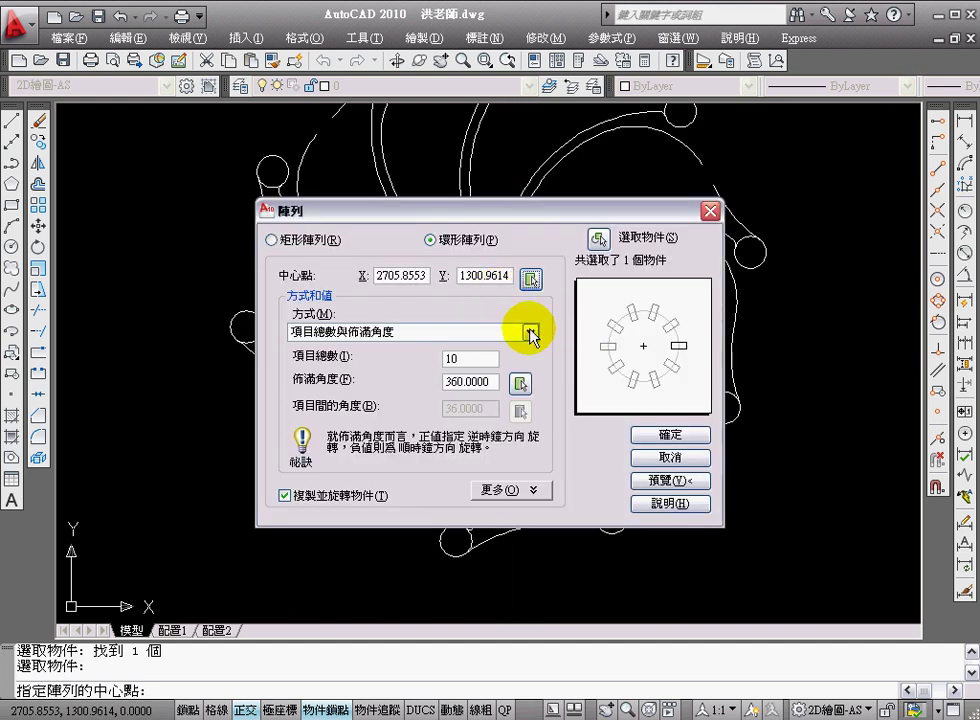
pyautogui.click(670, 435)
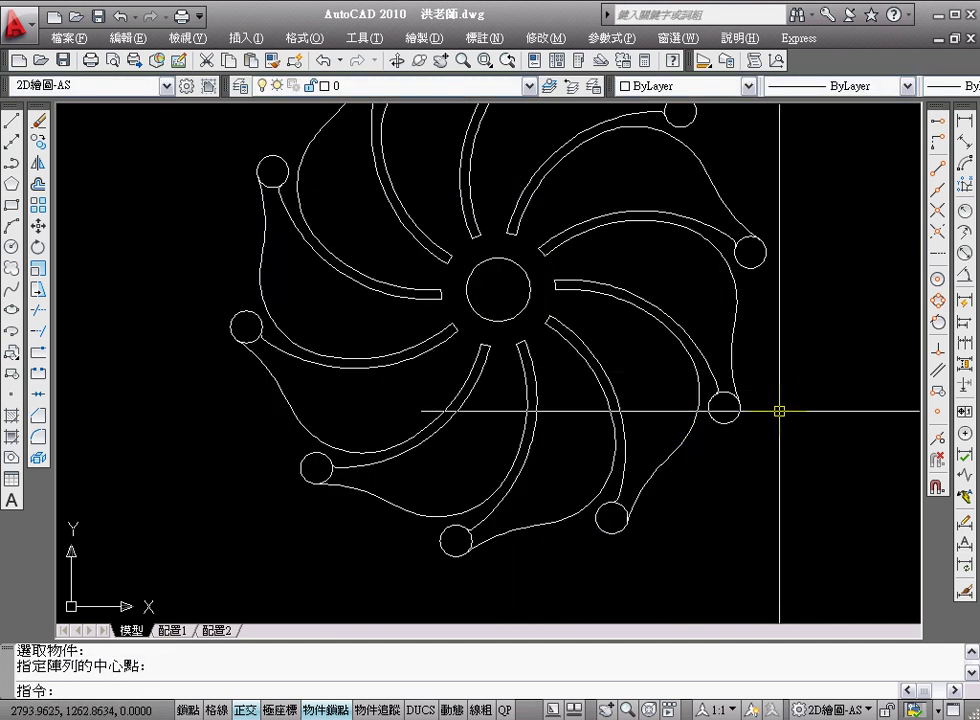
pyautogui.press('Escape')
# - Zoom in on the hub circle with a zoom window
pyautogui.scroll(-2, 735, 410)
pyautogui.moveTo(695, 395); pyautogui.dragTo(657, 412, button='middle')
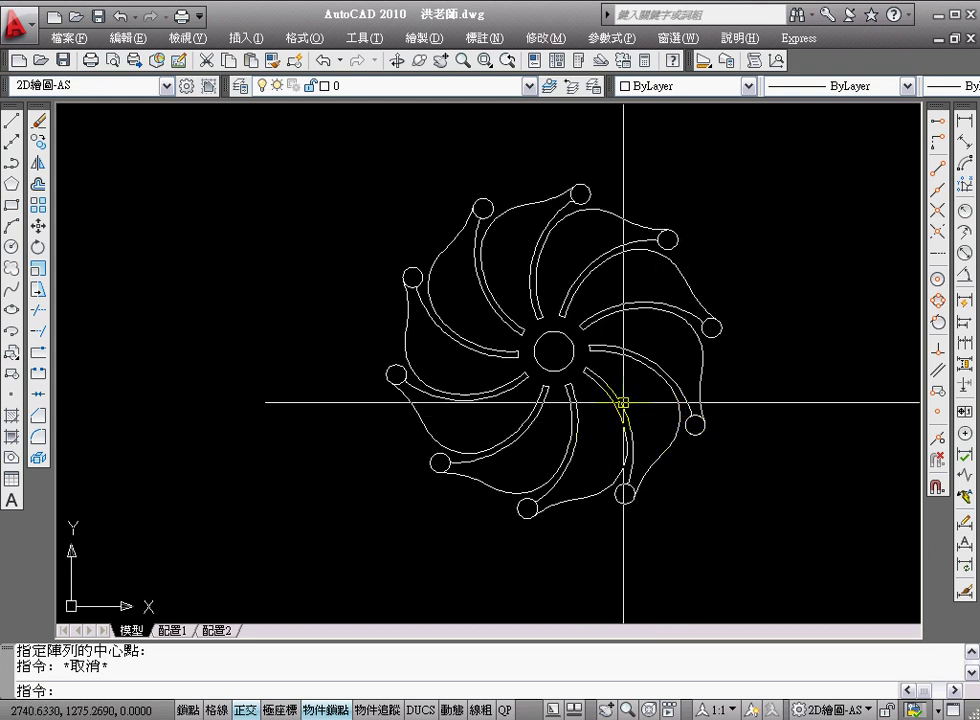
pyautogui.write('z')
pyautogui.press('Return')
pyautogui.click(486, 303)
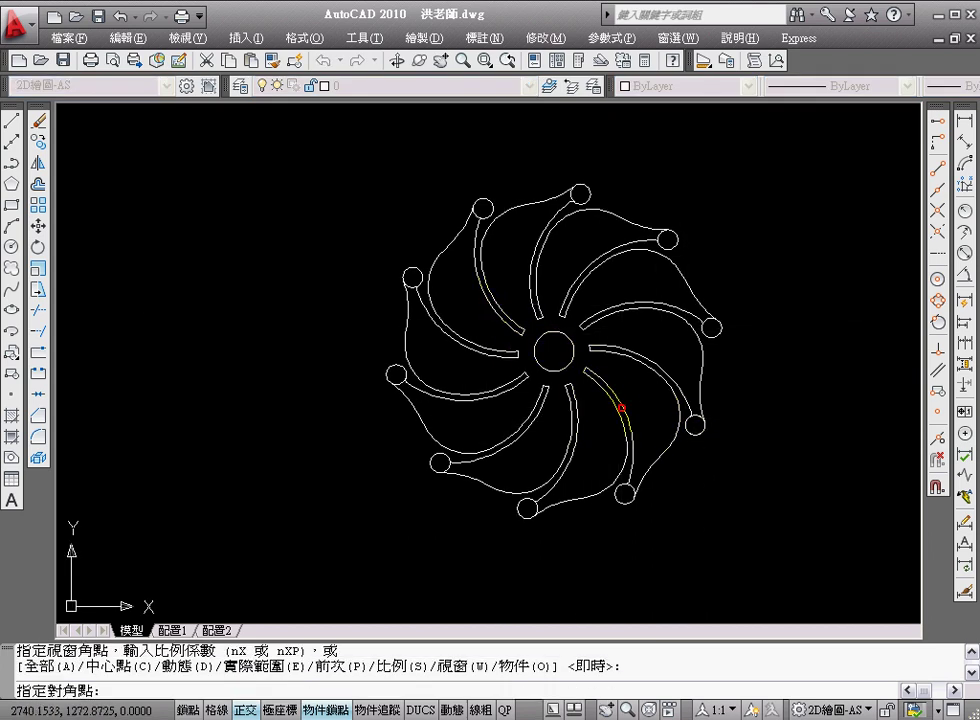
pyautogui.click(621, 408)
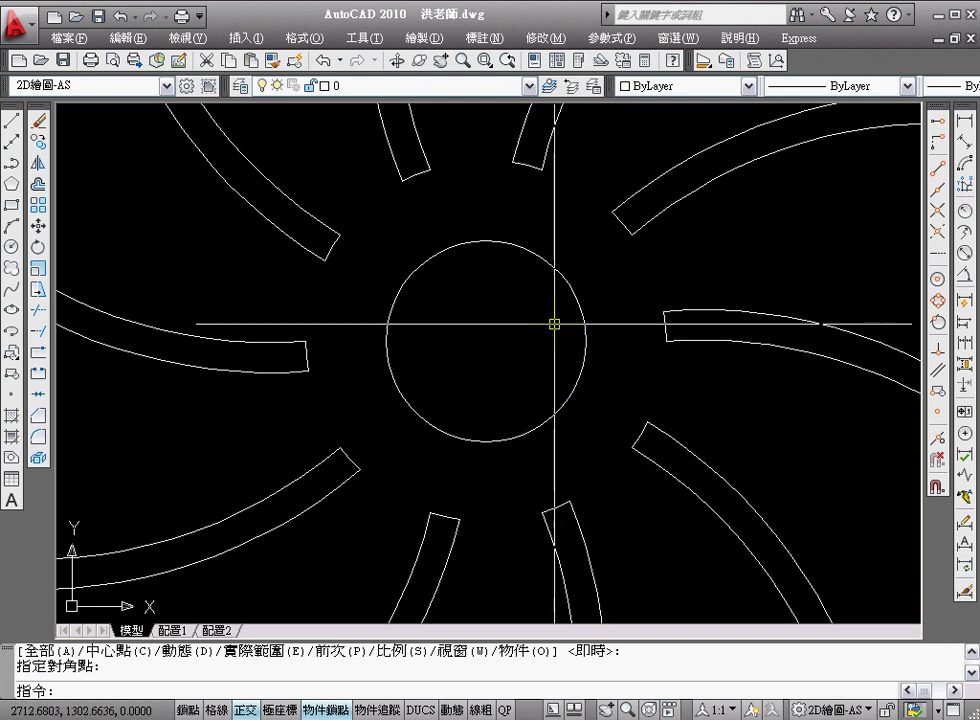
# - Draw a horizontal line across the hub circle from its left quadrant, ready to offset 12.5
pyautogui.write('l')
pyautogui.press('Return')
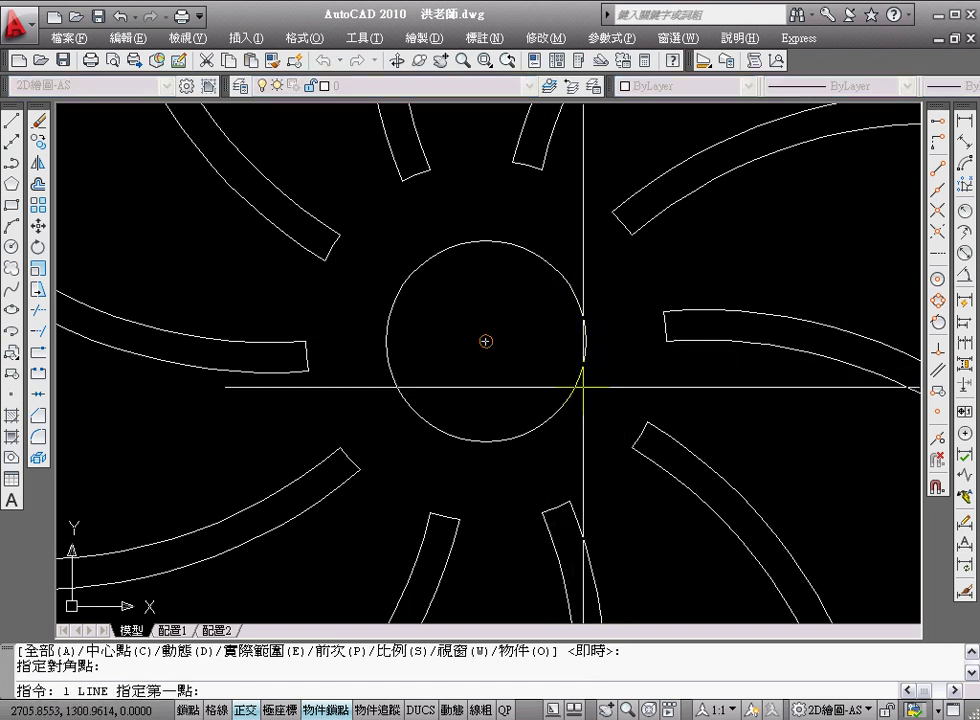
pyautogui.click(937, 302)
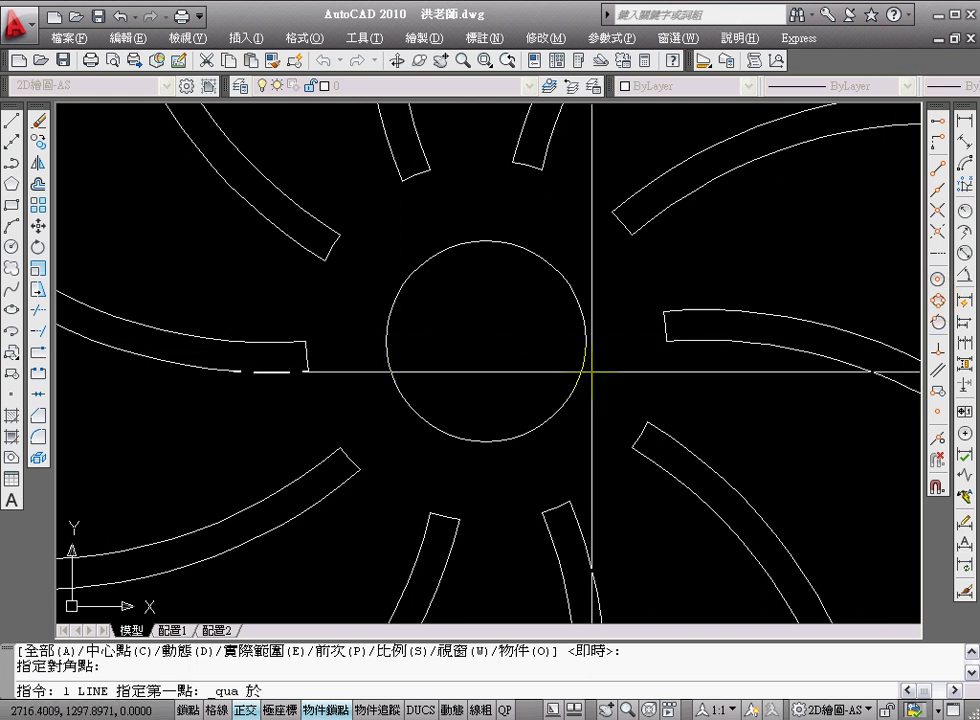
pyautogui.click(386, 341)
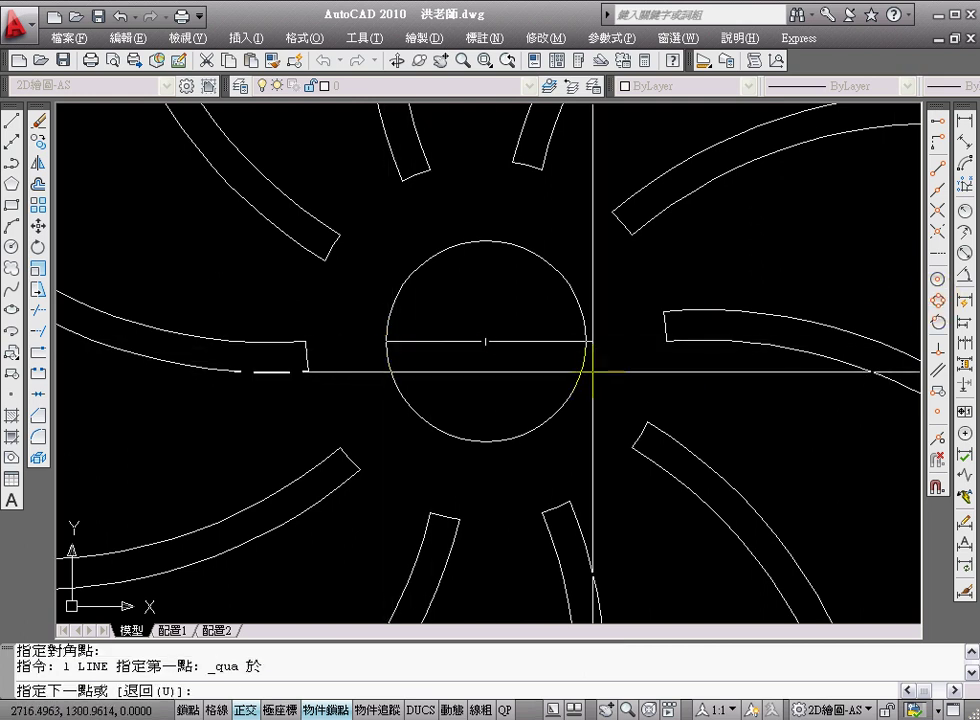
pyautogui.click(645, 394)
pyautogui.press('Return')
pyautogui.write('o')
pyautogui.press('Return')
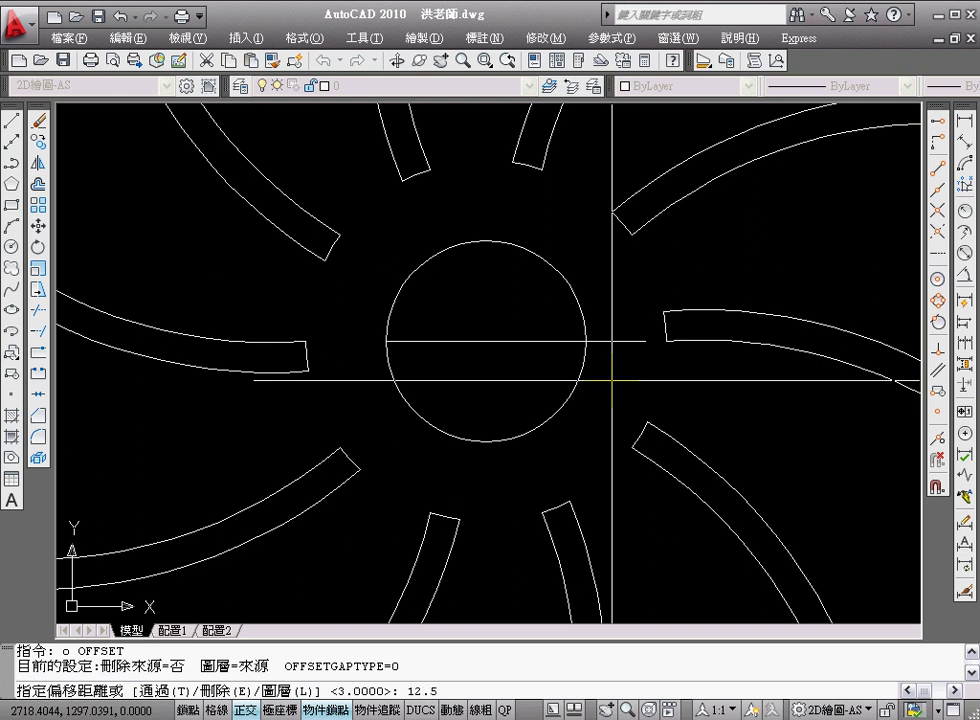
# - Offset the horizontal line 12.5 upward
pyautogui.press('Return')
pyautogui.click(496, 340)
pyautogui.click(510, 245)
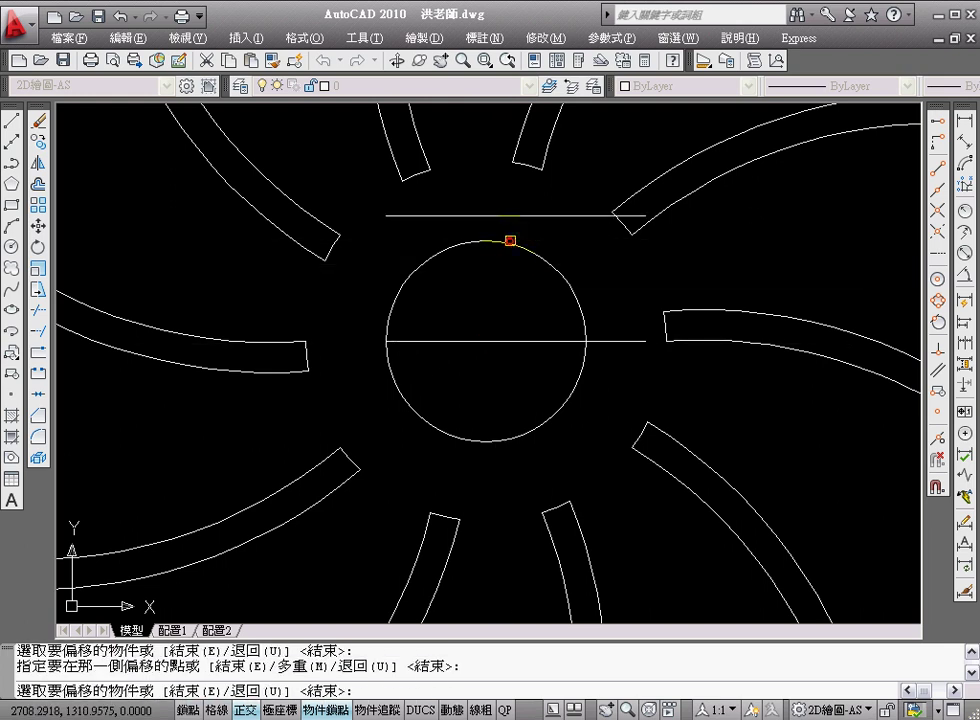
pyautogui.press('Return')
# - Draw a vertical line upward from the hub circle's centre
pyautogui.write('l')
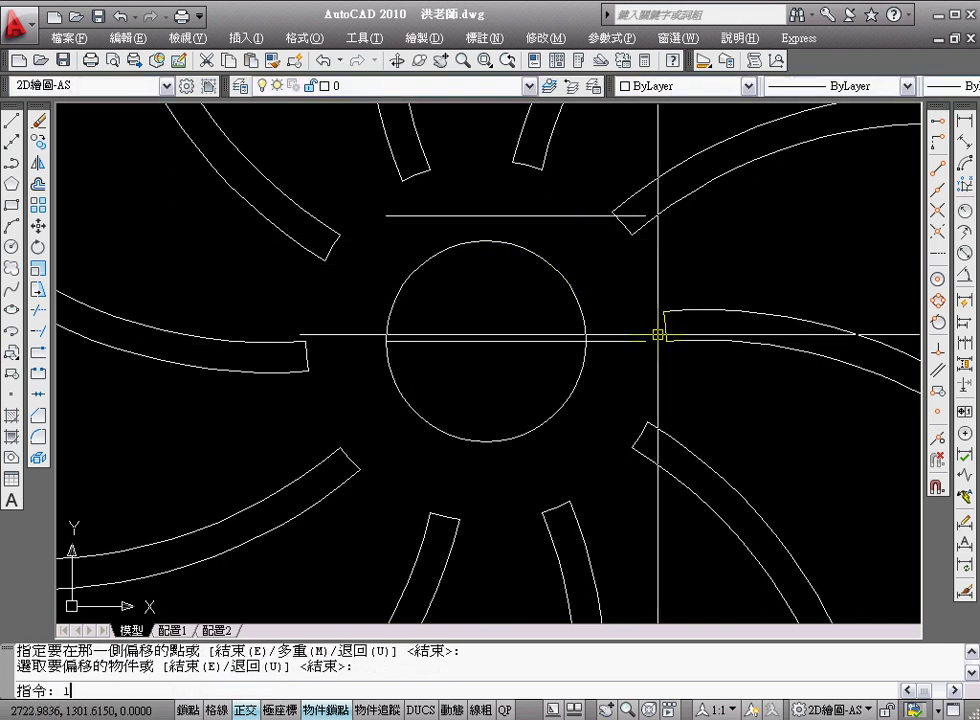
pyautogui.press('Return')
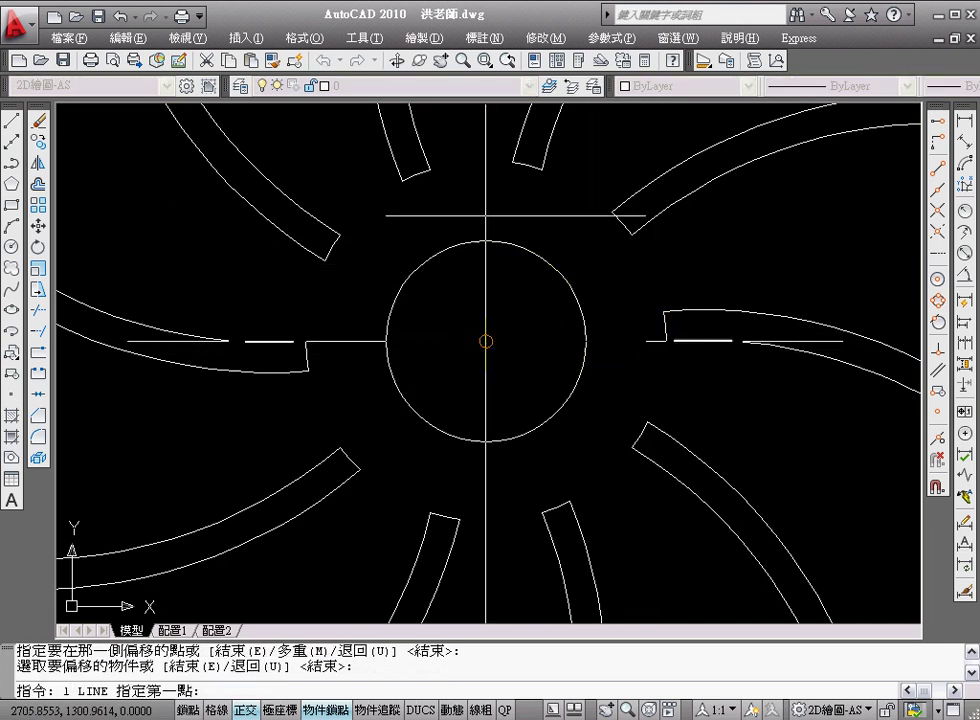
pyautogui.click(486, 341)
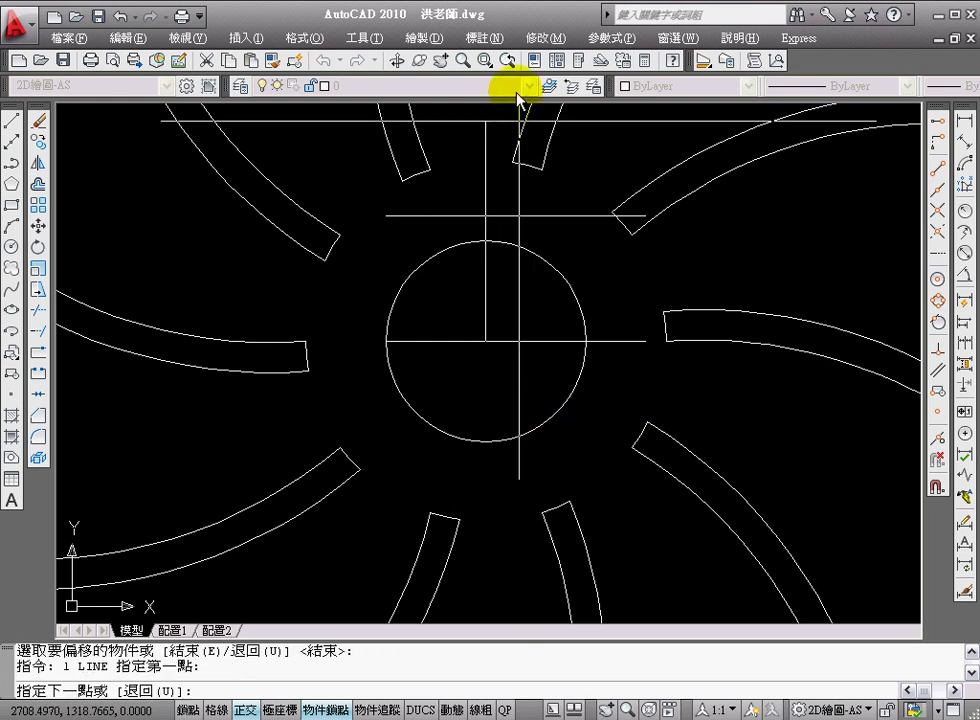
pyautogui.click(484, 133)
pyautogui.press('Return')
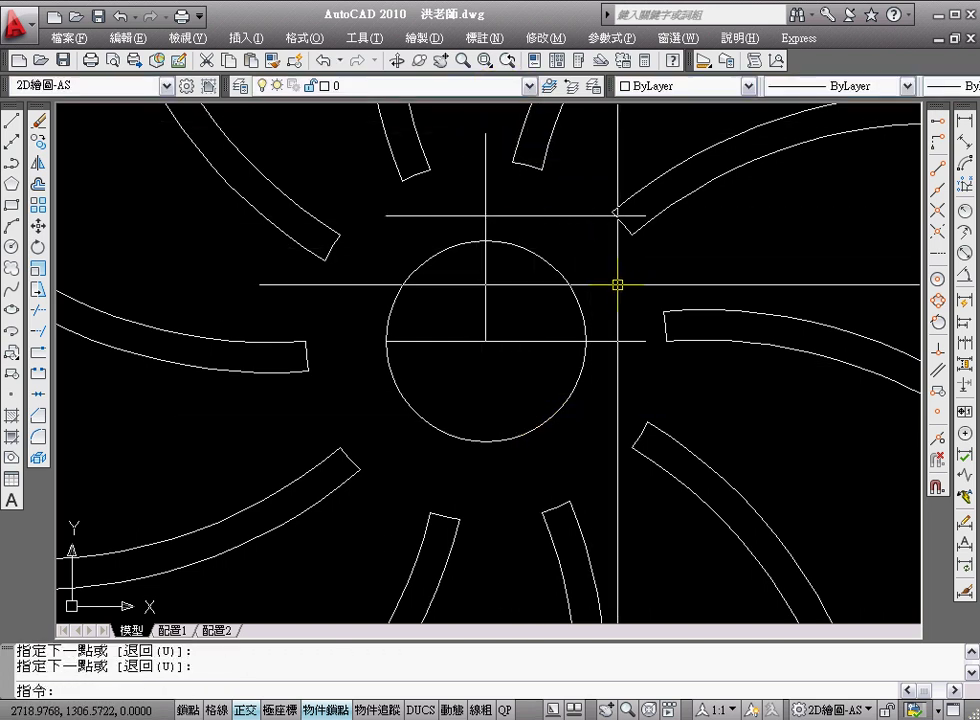
# - Offset the vertical centre line 3 to each side
pyautogui.write('o')
pyautogui.press('Return')
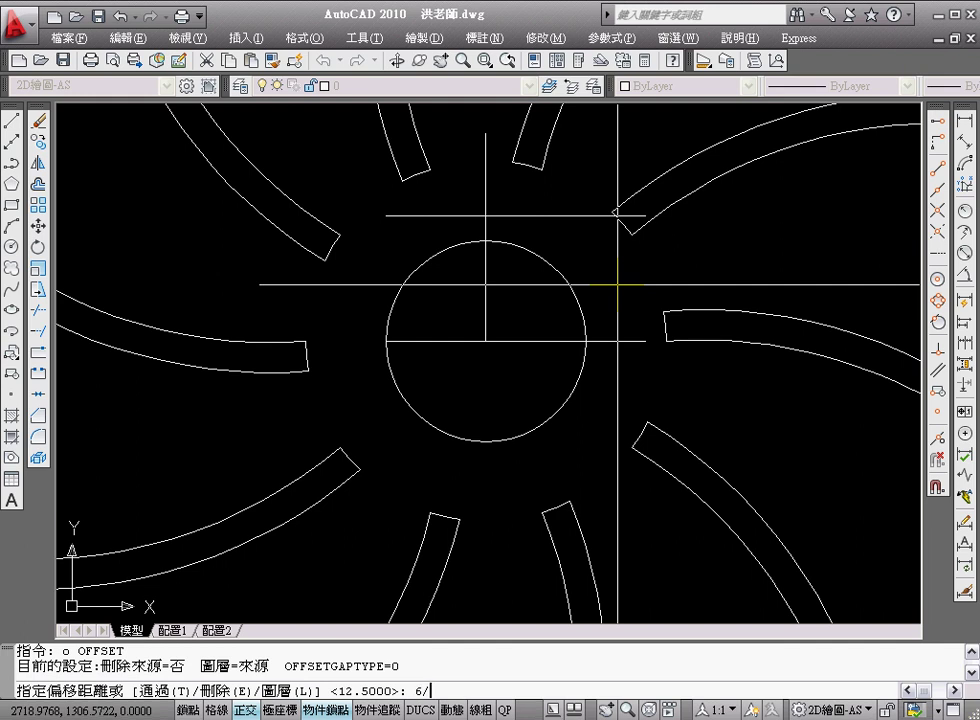
pyautogui.write('2')
pyautogui.press('Return')
pyautogui.click(485, 194)
pyautogui.click(501, 193)
pyautogui.click(485, 193)
pyautogui.click(464, 186)
pyautogui.press('Return')
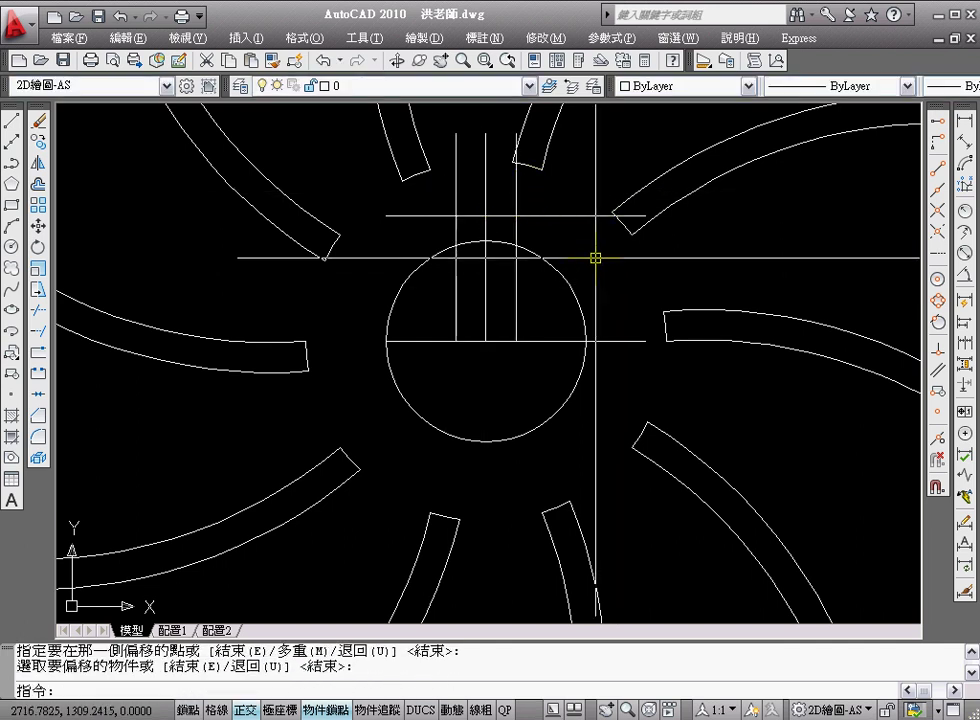
# - Trim the offset key lines against each other to form the notch top and sides
pyautogui.write('tr')
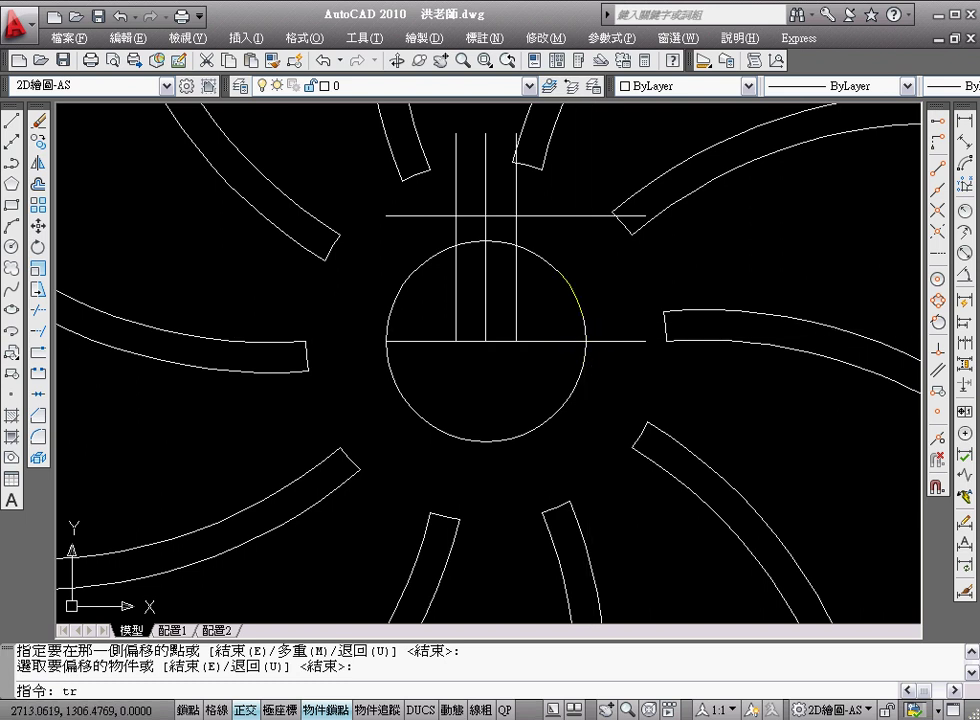
pyautogui.press('Return')
pyautogui.click(525, 228)
pyautogui.click(507, 212)
pyautogui.click(453, 223)
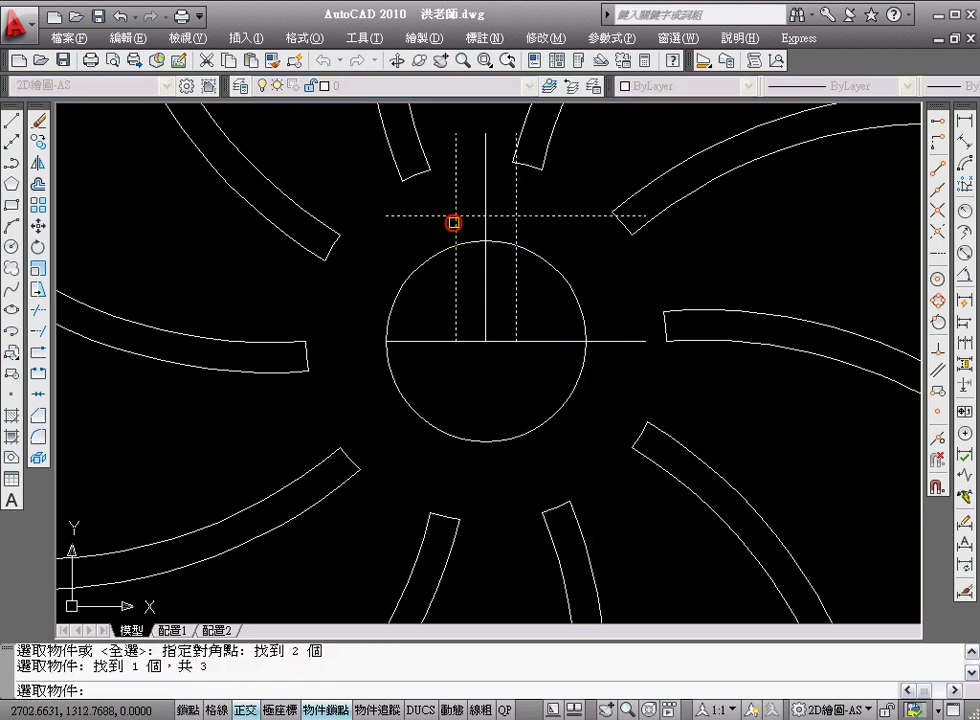
pyautogui.press('Return')
pyautogui.click(431, 214)
pyautogui.click(455, 195)
pyautogui.click(518, 192)
pyautogui.click(533, 216)
# - Trim away the key sides inside the hub circle
pyautogui.press('Return')
pyautogui.press('Return')
pyautogui.click(534, 253)
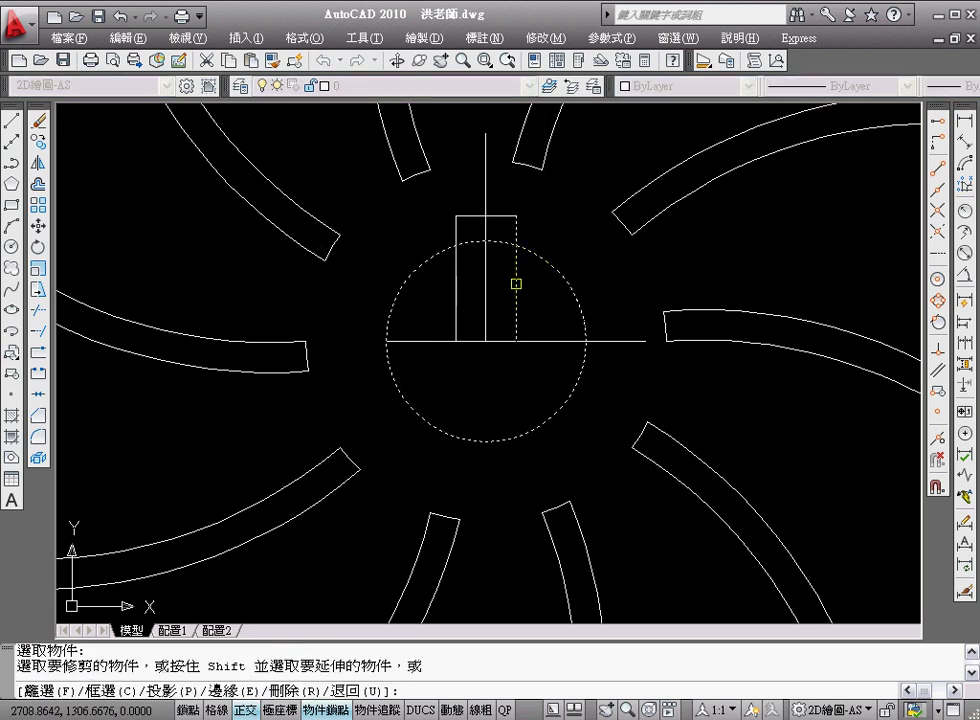
pyautogui.press('Return')
pyautogui.click(511, 284)
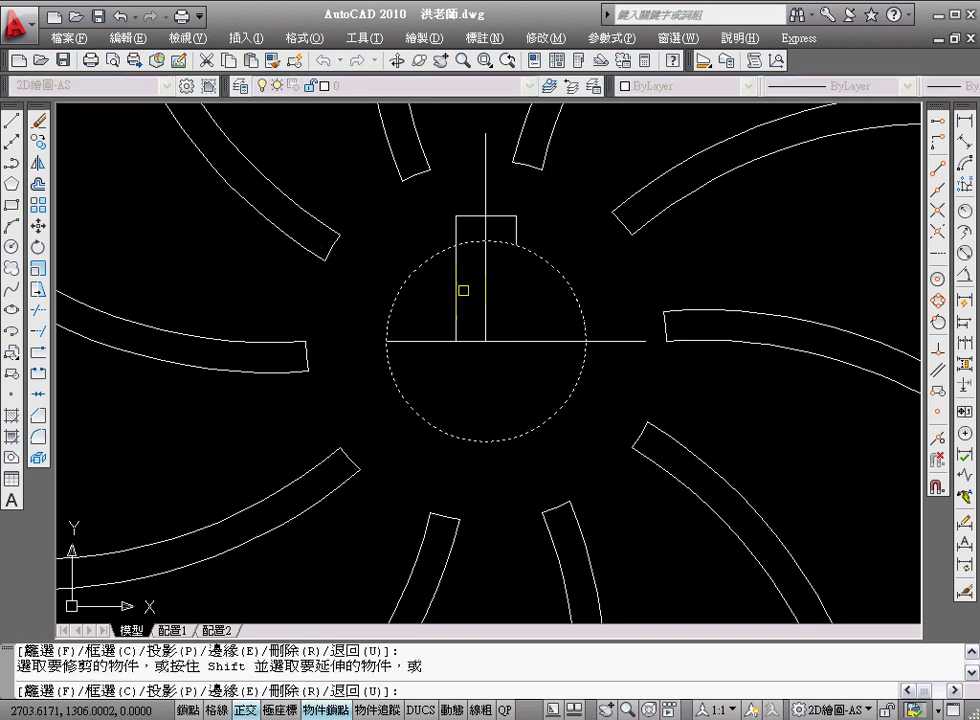
pyautogui.click(452, 277)
pyautogui.press('Return')
# - Erase the two leftover construction lines
pyautogui.press('Return')
pyautogui.press('Escape')
pyautogui.write('e')
pyautogui.press('Return')
pyautogui.click(499, 357)
pyautogui.click(499, 293)
# - Trim the circle arc inside the key notch and recentre the whole wheel
pyautogui.press('Return')
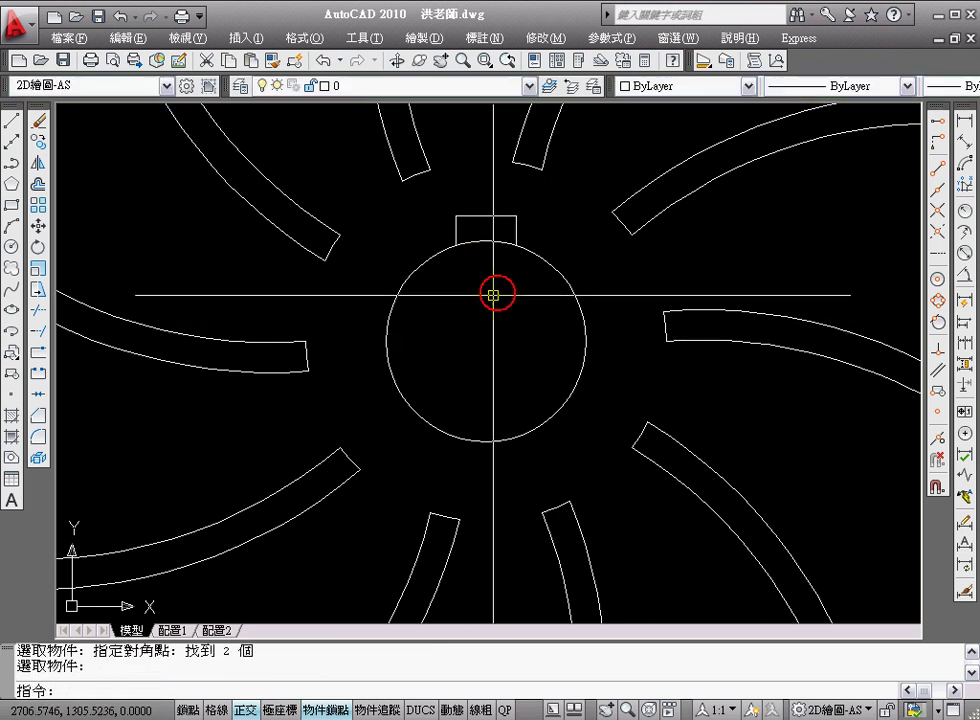
pyautogui.write('tr')
pyautogui.press('Return')
pyautogui.press('Return')
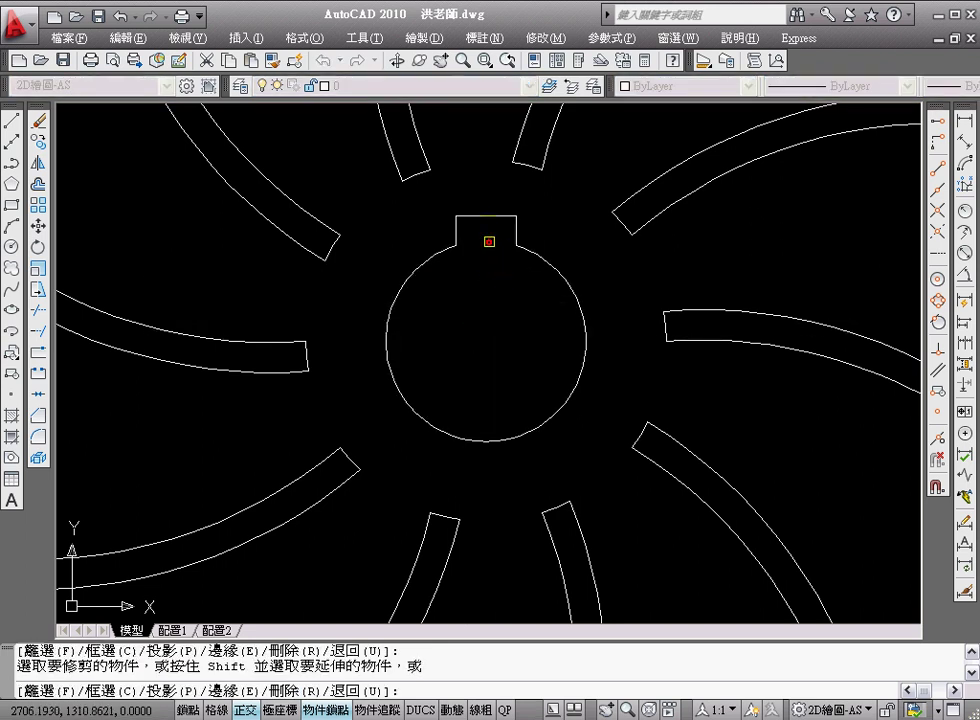
pyautogui.click(486, 239)
pyautogui.press('Return')
pyautogui.scroll(-2, 497, 335)
pyautogui.scroll(-5, 492, 333)
pyautogui.scroll(3, 491, 333)
pyautogui.scroll(-2, 491, 333)
pyautogui.moveTo(491, 333)
pyautogui.mouseDown(button='middle')
pyautogui.moveTo(481, 329)
pyautogui.moveTo(545, 349)
pyautogui.mouseUp(button='middle')
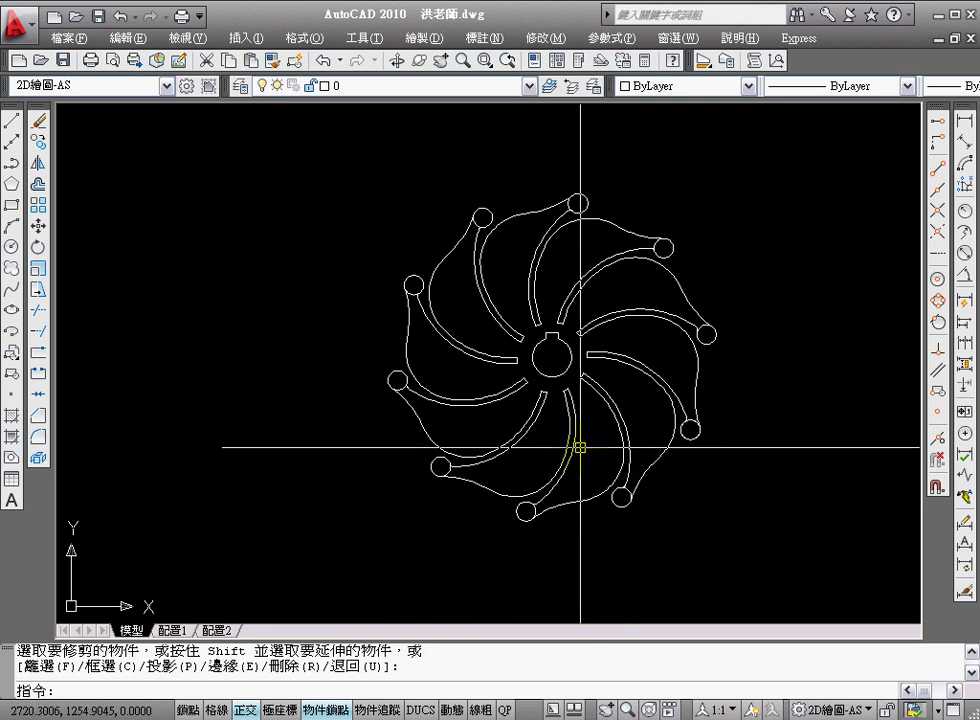
pyautogui.click(966, 279)
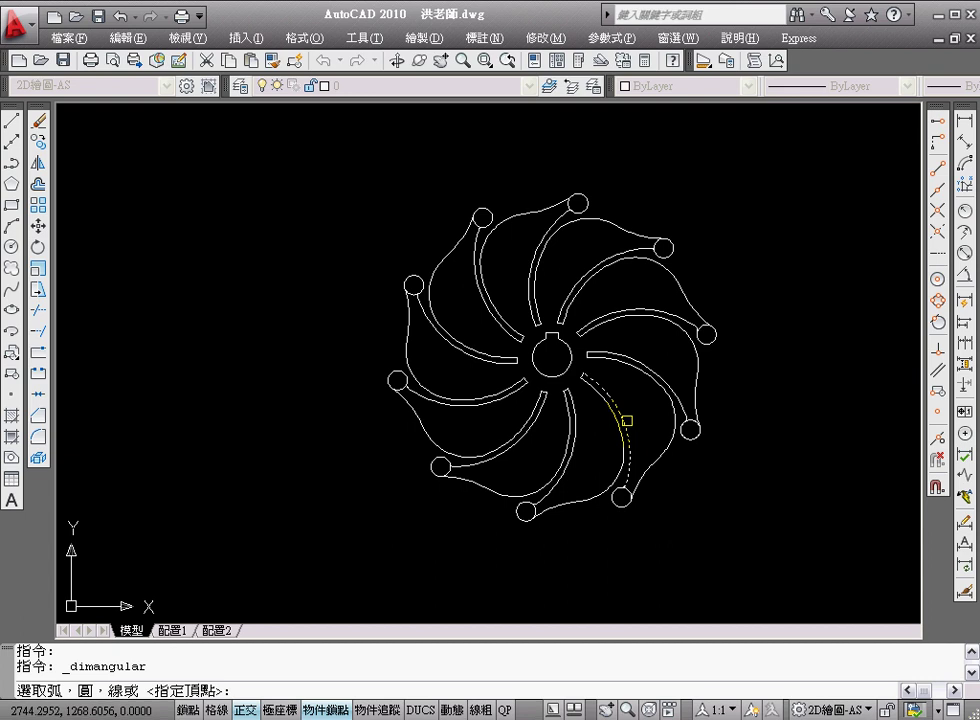
pyautogui.click(627, 421)
pyautogui.click(651, 413)
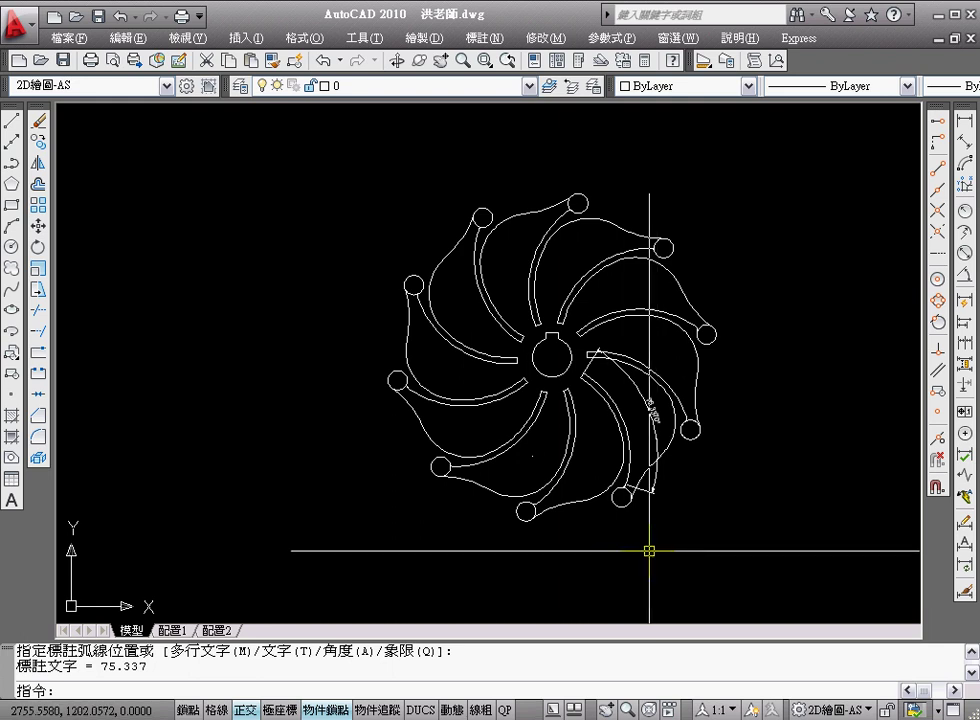
pyautogui.press('Escape')
pyautogui.write('e')
pyautogui.press('Return')
pyautogui.click(650, 402)
pyautogui.press('Return')
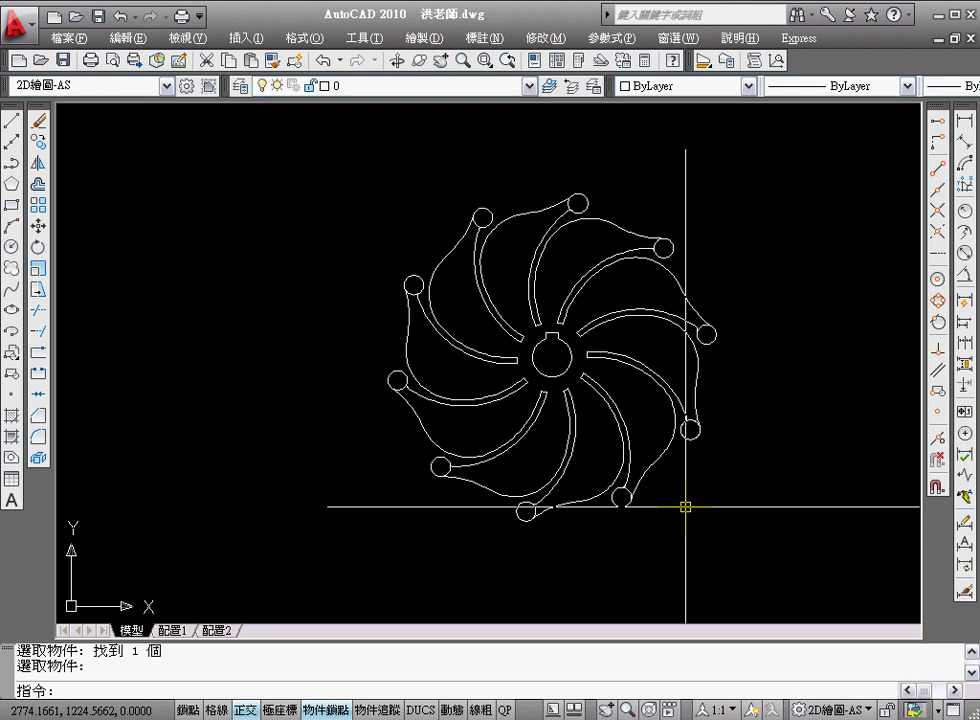
pyautogui.moveTo(704, 60); pyautogui.dragTo(707, 85)
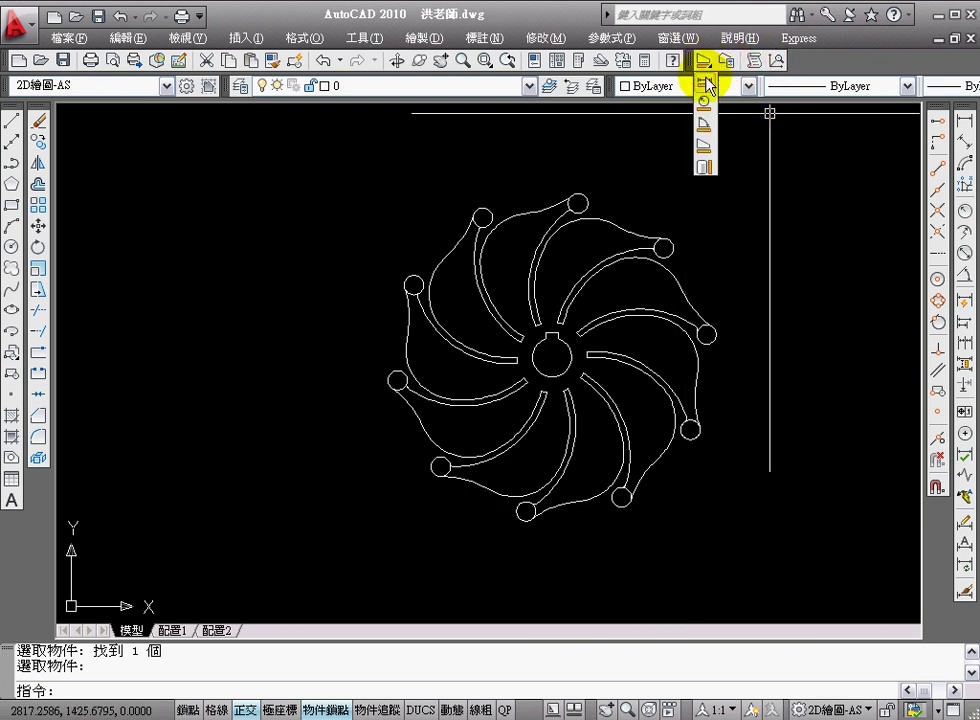
pyautogui.click(707, 85)
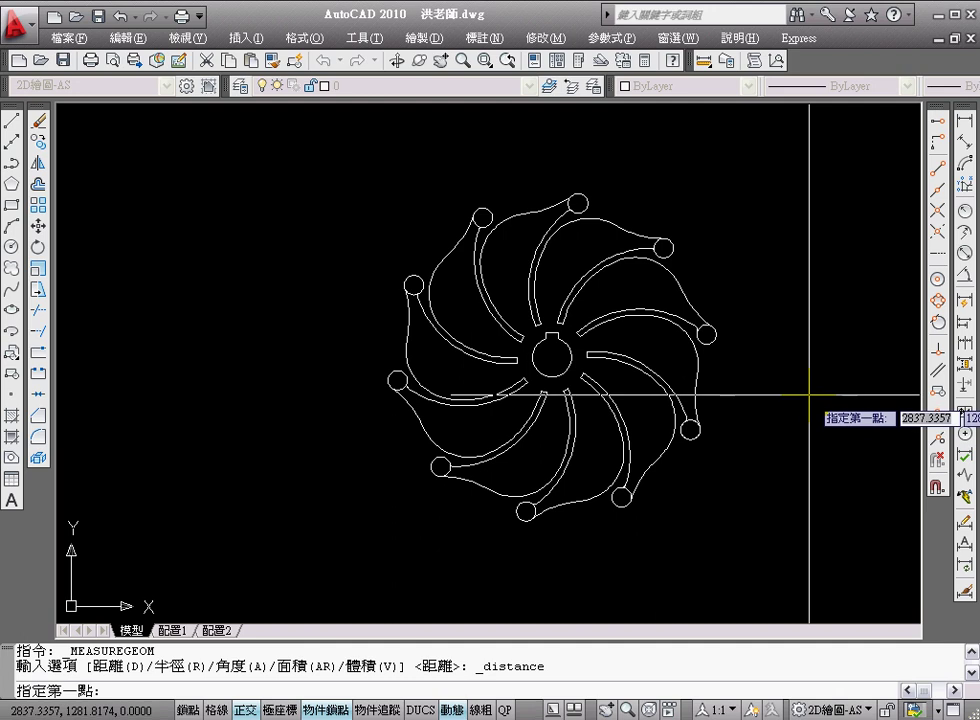
pyautogui.click(440, 466)
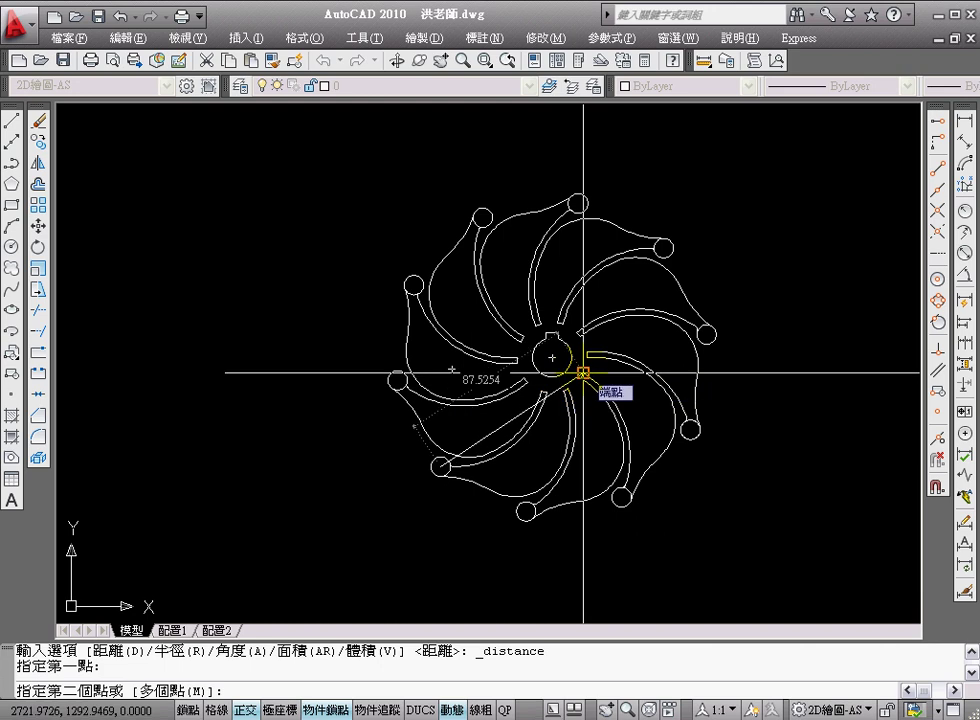
pyautogui.click(583, 373)
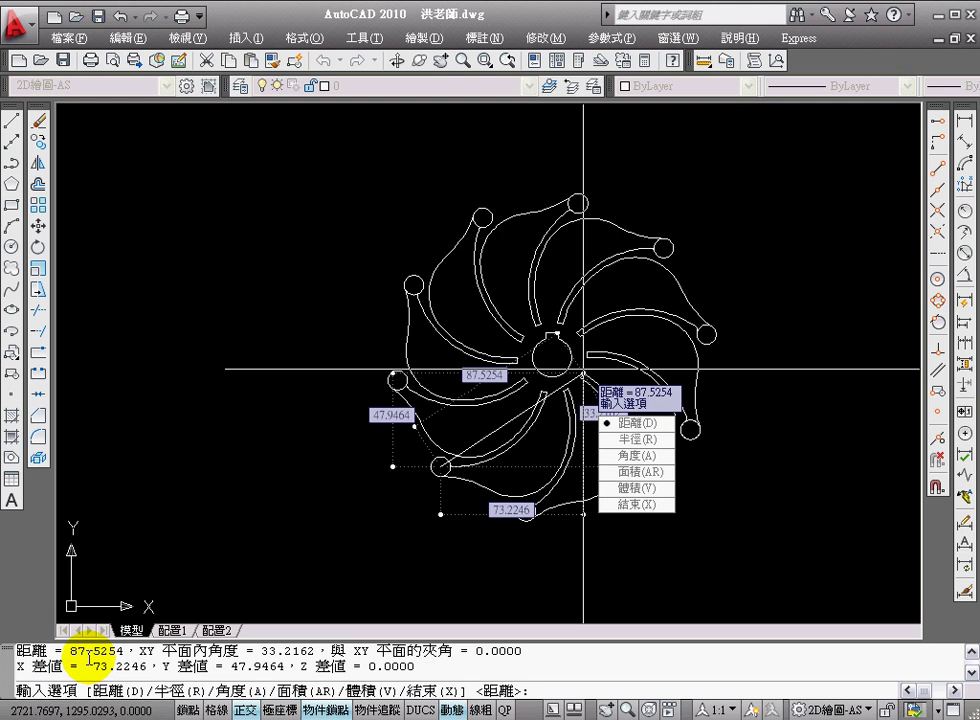
pyautogui.press('Escape')
pyautogui.press('Escape')
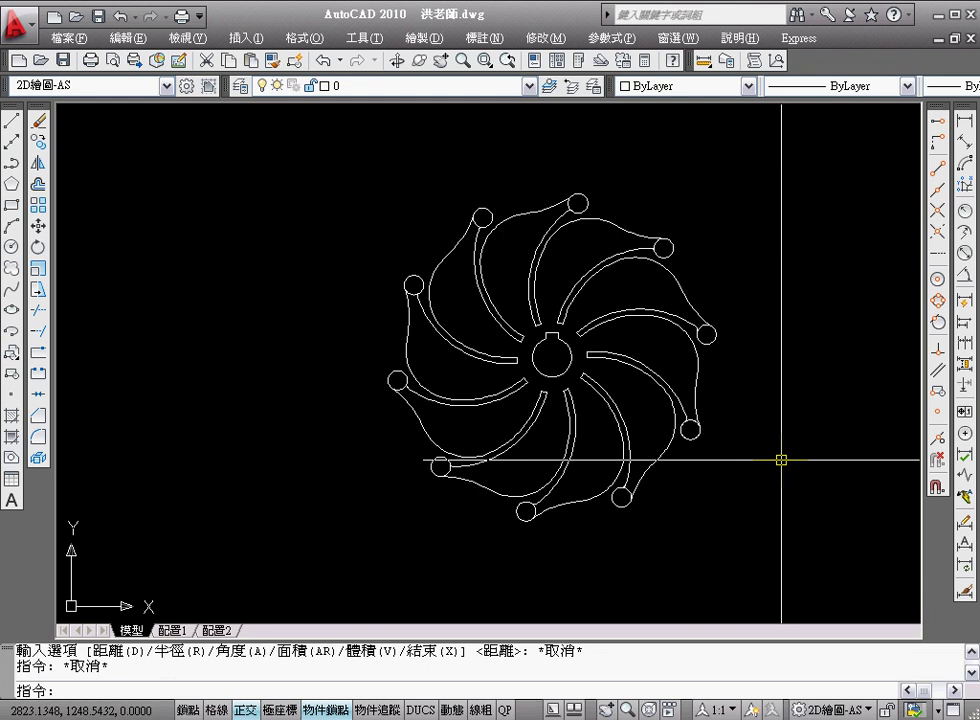
# - Measure hub centre to right arm-end circle centre using Center snap: 66.0053
pyautogui.click(706, 60)
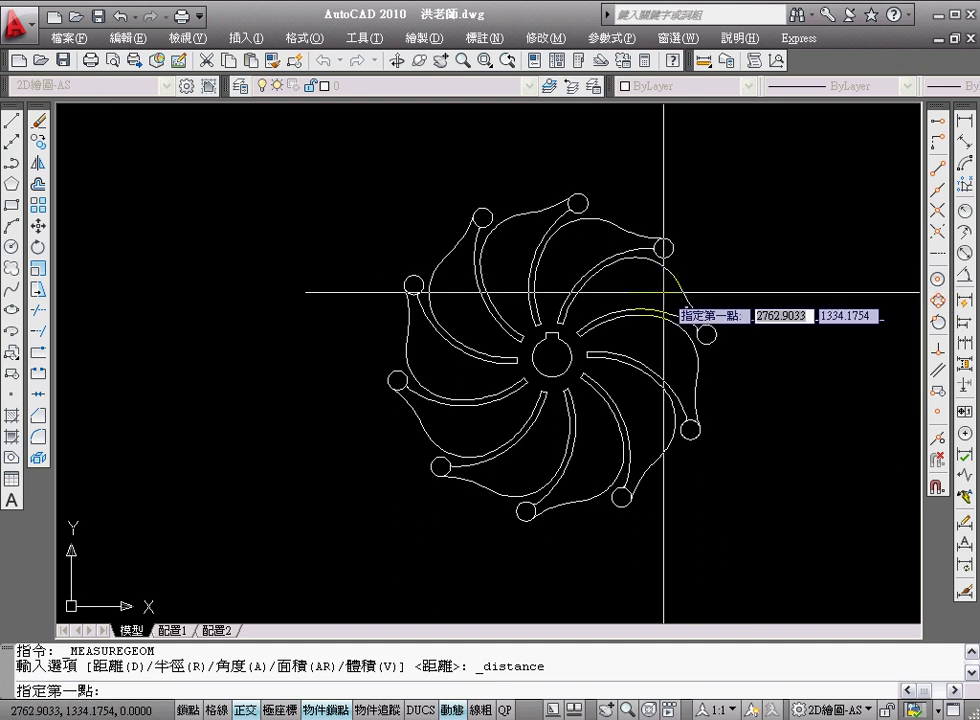
pyautogui.click(524, 337)
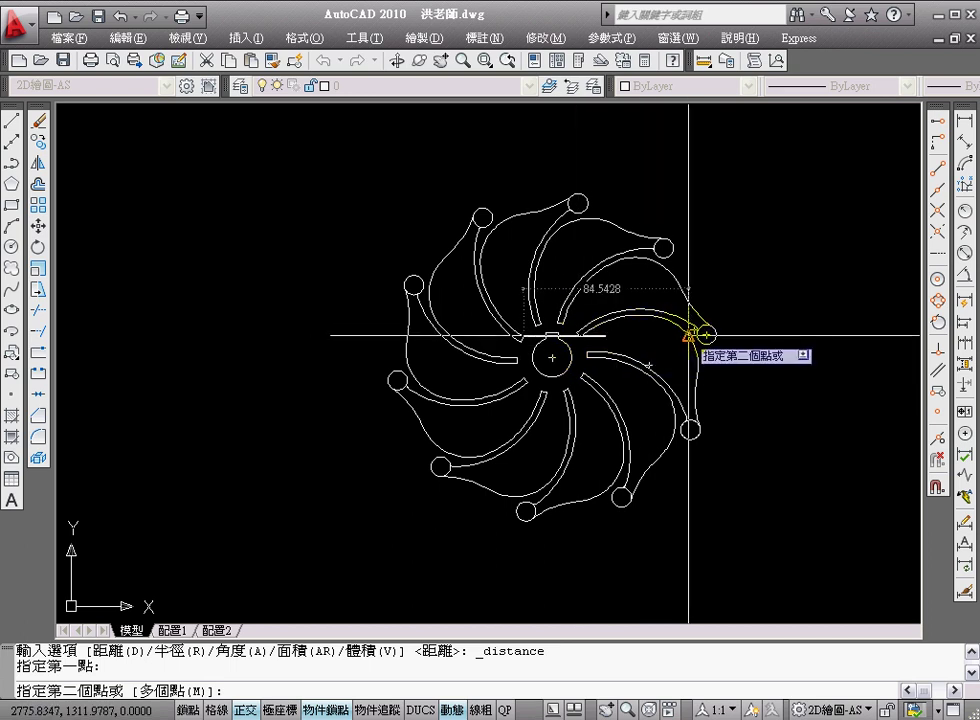
pyautogui.click(938, 279)
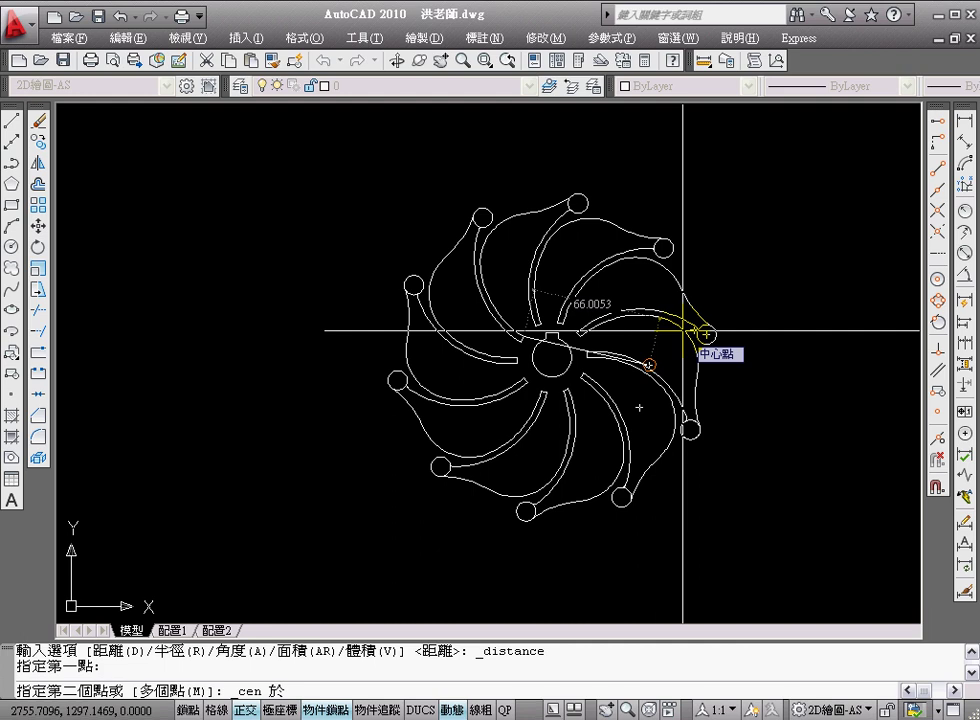
pyautogui.click(683, 330)
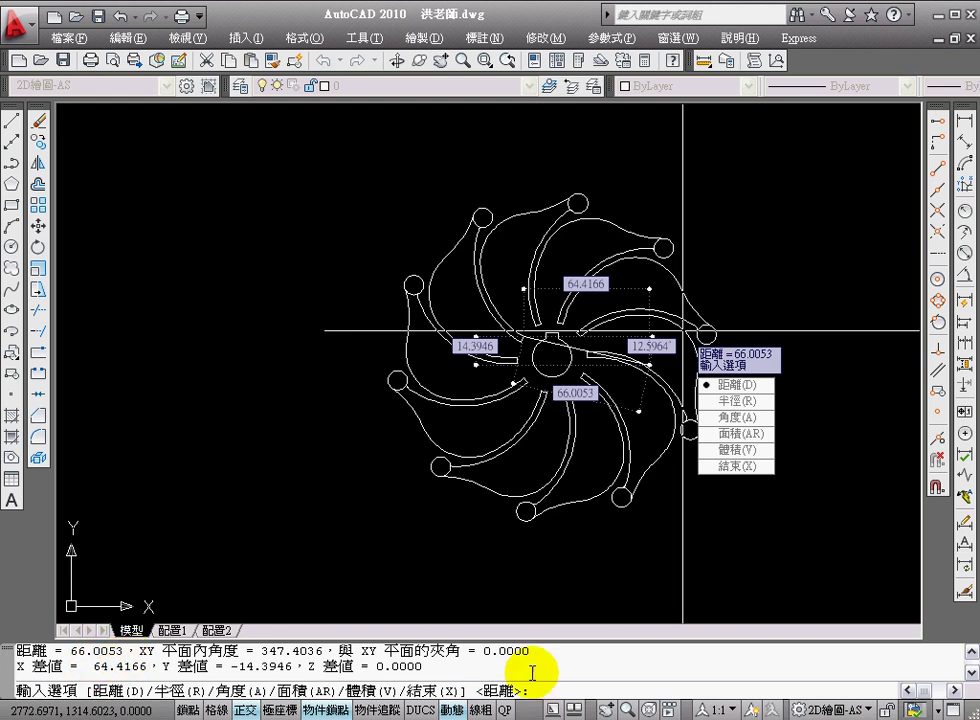
pyautogui.click(737, 466)
pyautogui.press('Escape')
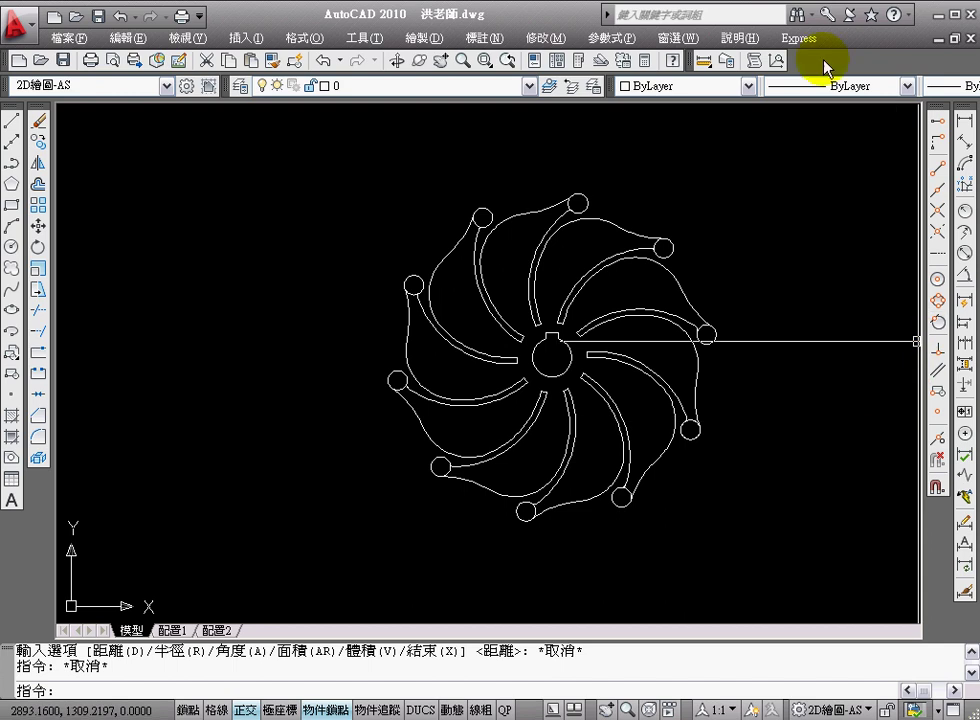
# - Measure from the right arm's tip to the hub key point: 76.1246
pyautogui.click(703, 61)
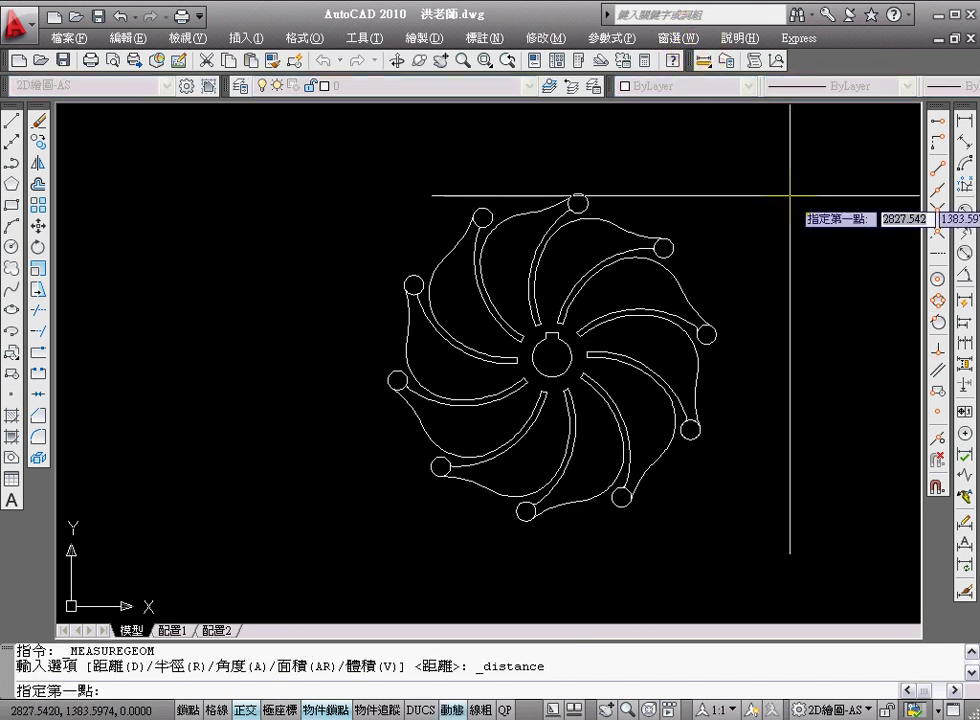
pyautogui.click(707, 334)
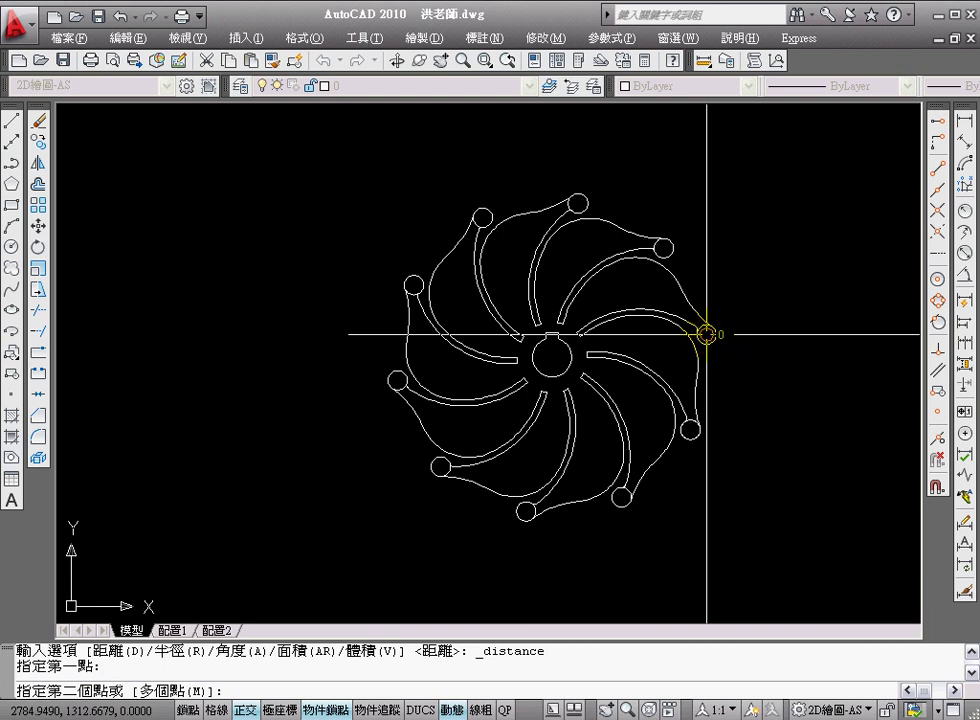
pyautogui.click(556, 339)
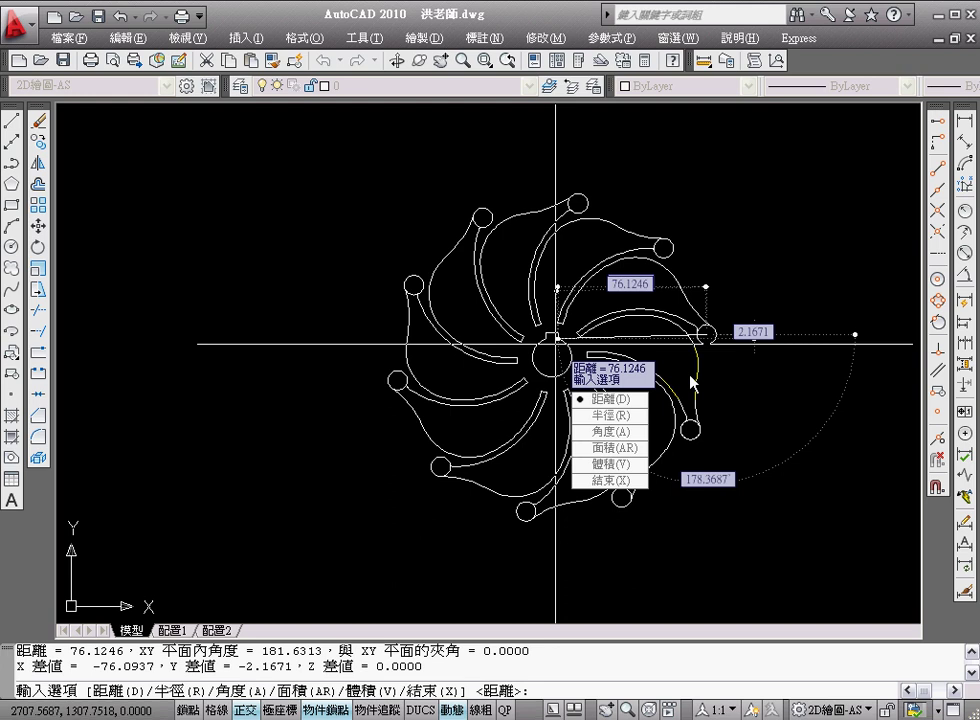
pyautogui.press('Escape')
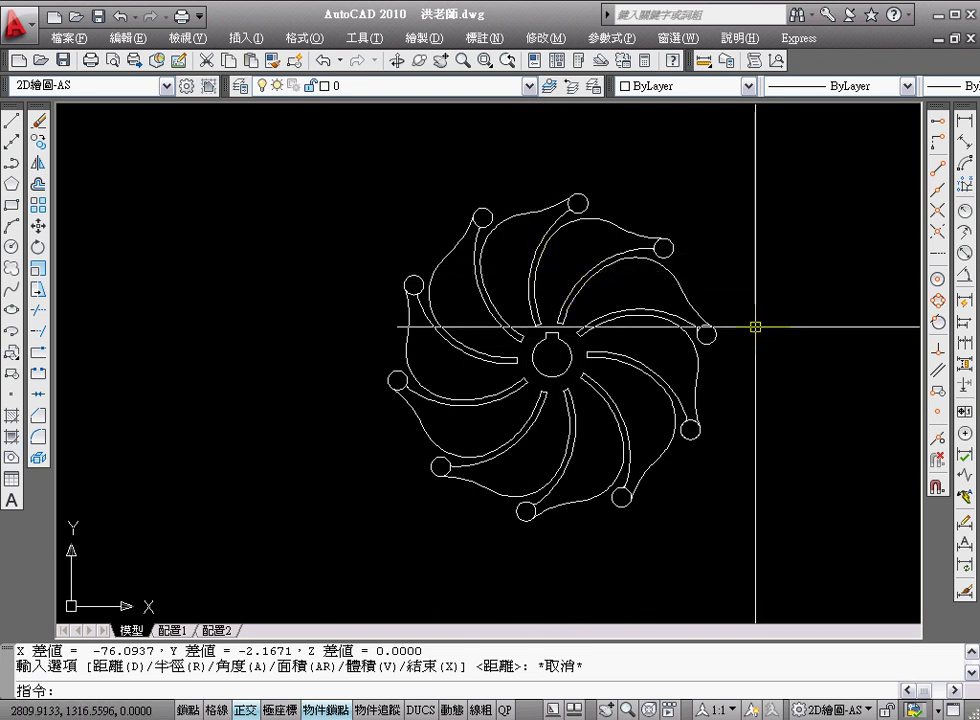
# - Zoom window so the wheel fills the view
pyautogui.write('z')
pyautogui.press('Return')
pyautogui.click(371, 183)
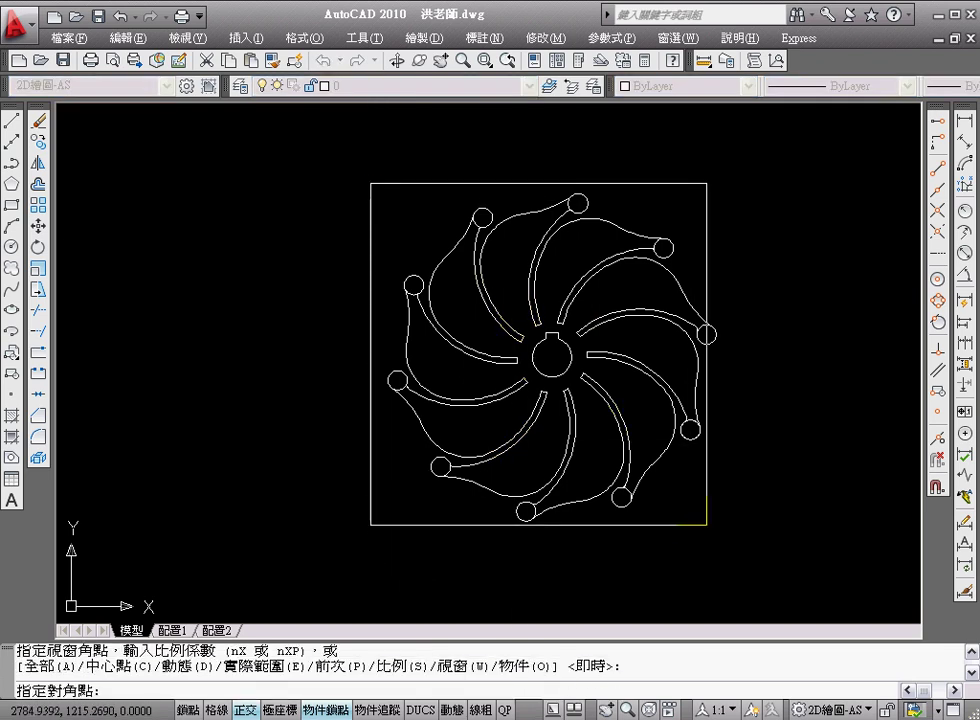
pyautogui.click(744, 532)
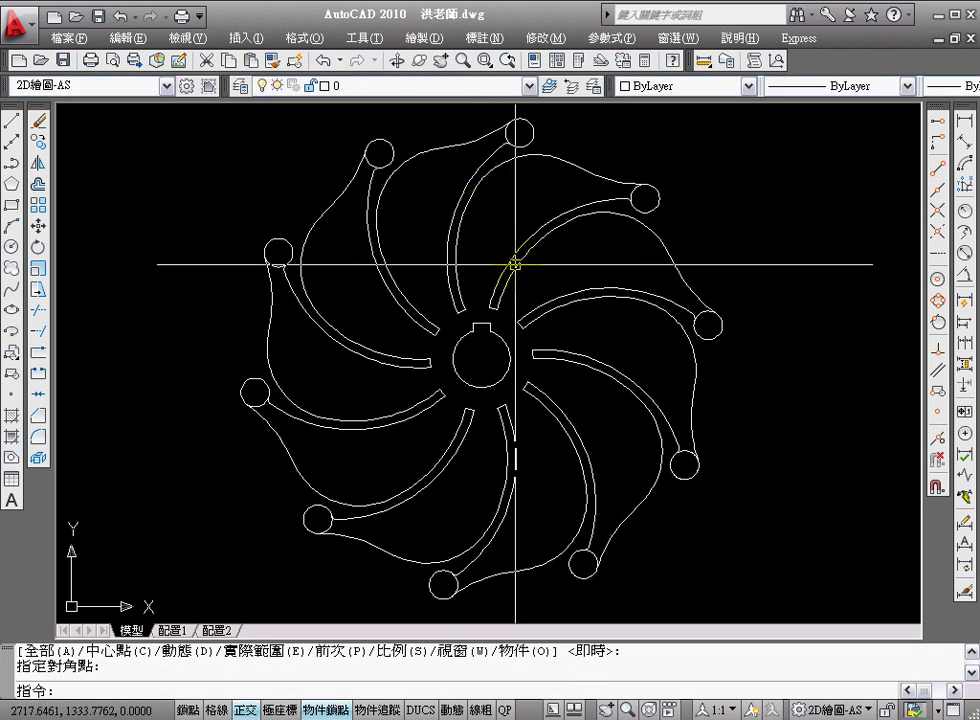
# - Trim the inner part of each arm-end circle, leaving rounded lobes on every arm
pyautogui.write('tr')
pyautogui.press('Return')
pyautogui.press('Return')
pyautogui.click(373, 158)
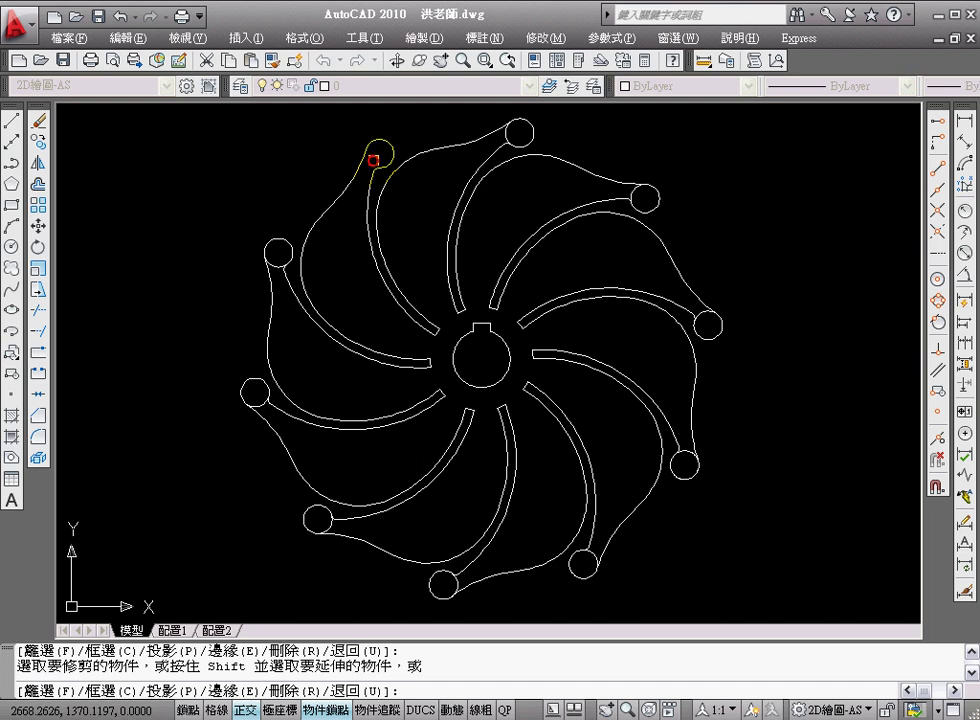
pyautogui.click(563, 132)
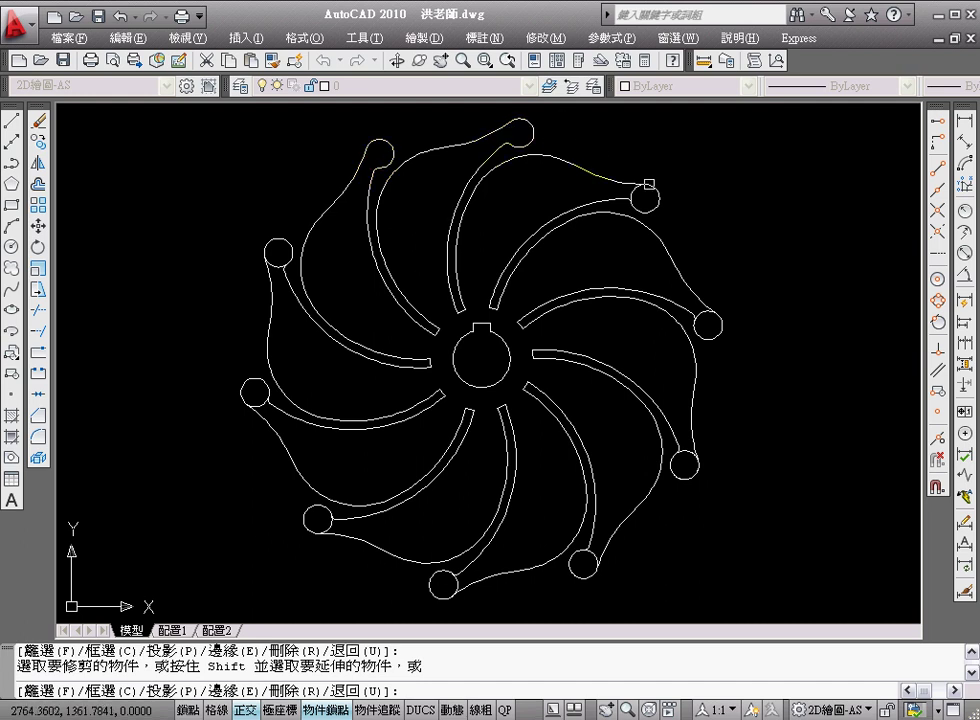
pyautogui.click(636, 190)
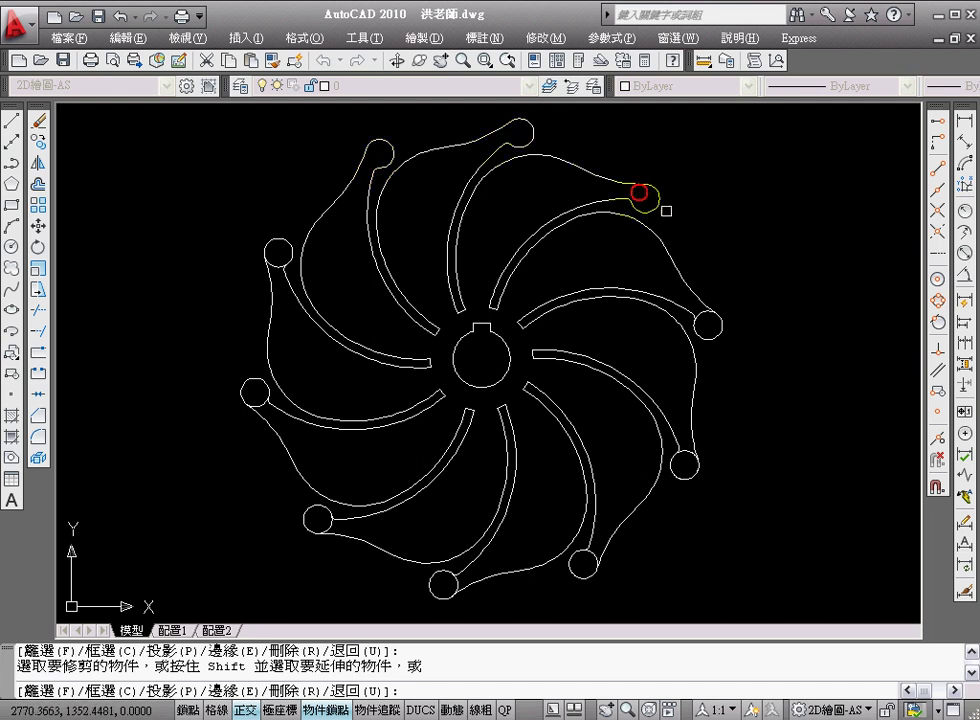
pyautogui.click(705, 316)
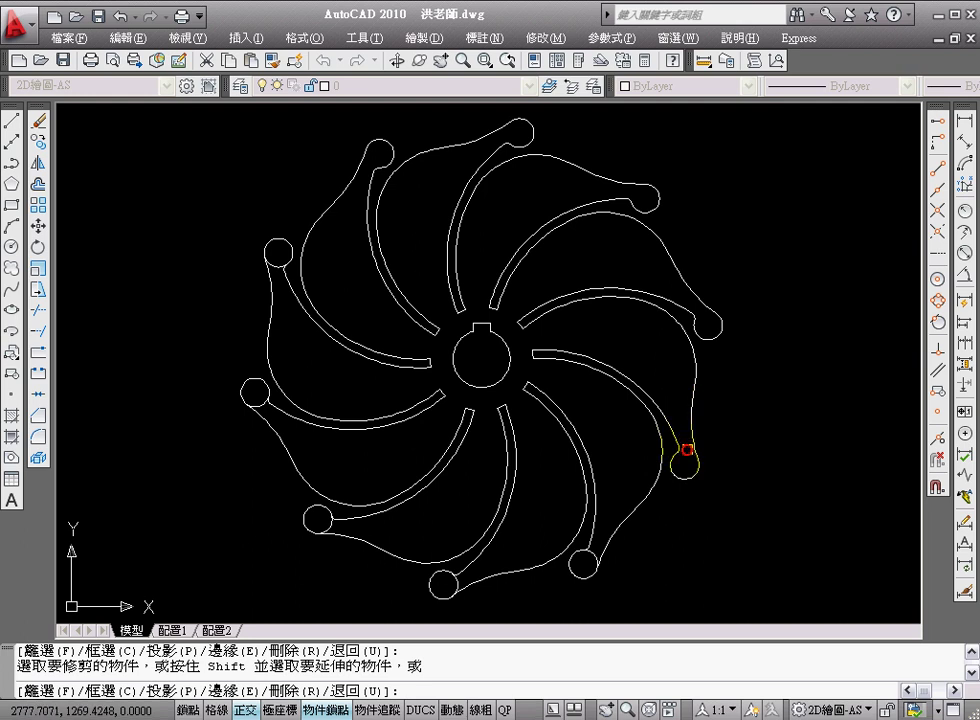
pyautogui.click(591, 560)
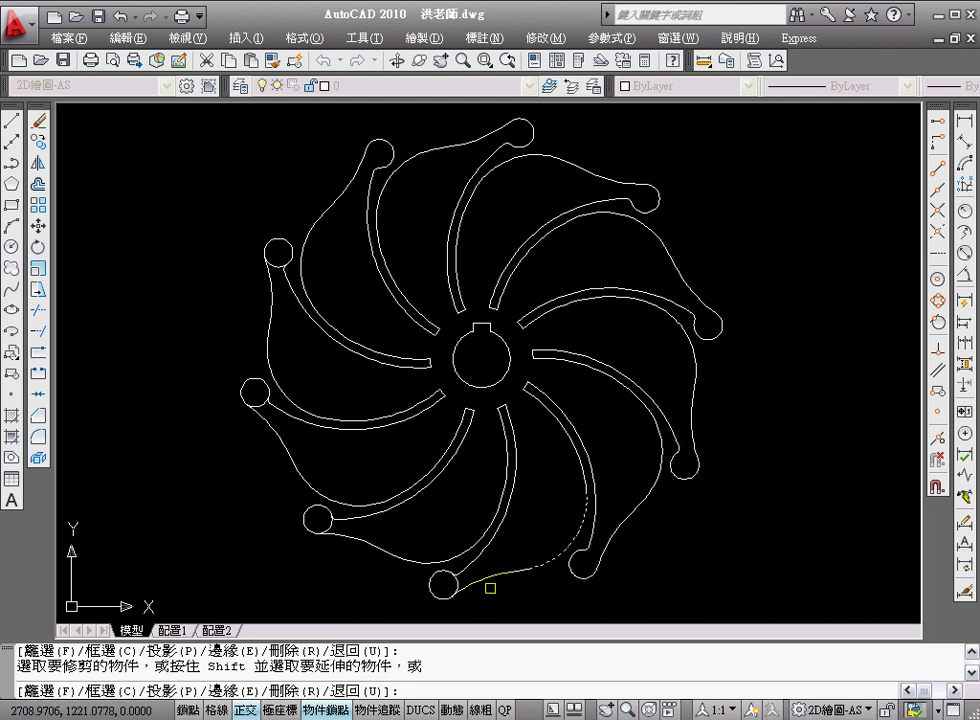
pyautogui.click(456, 584)
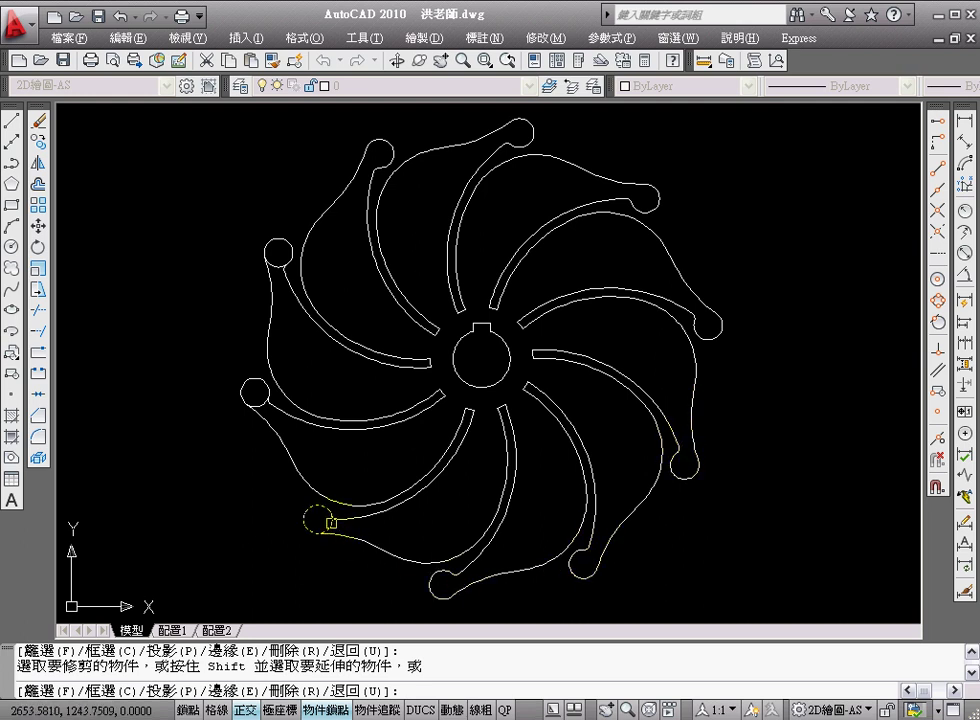
pyautogui.click(329, 527)
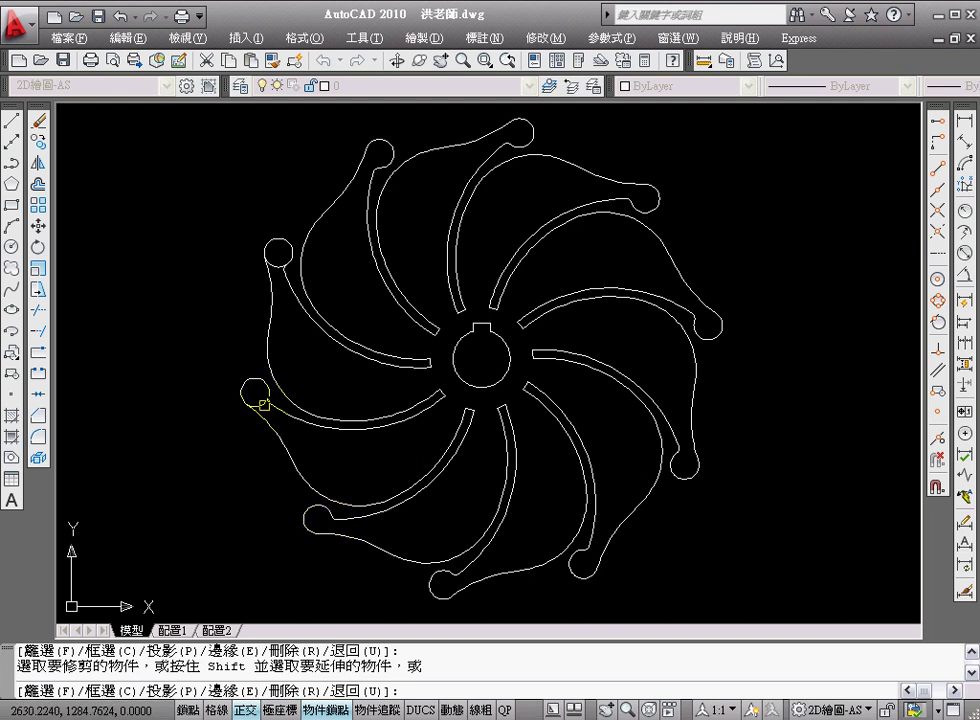
pyautogui.click(262, 407)
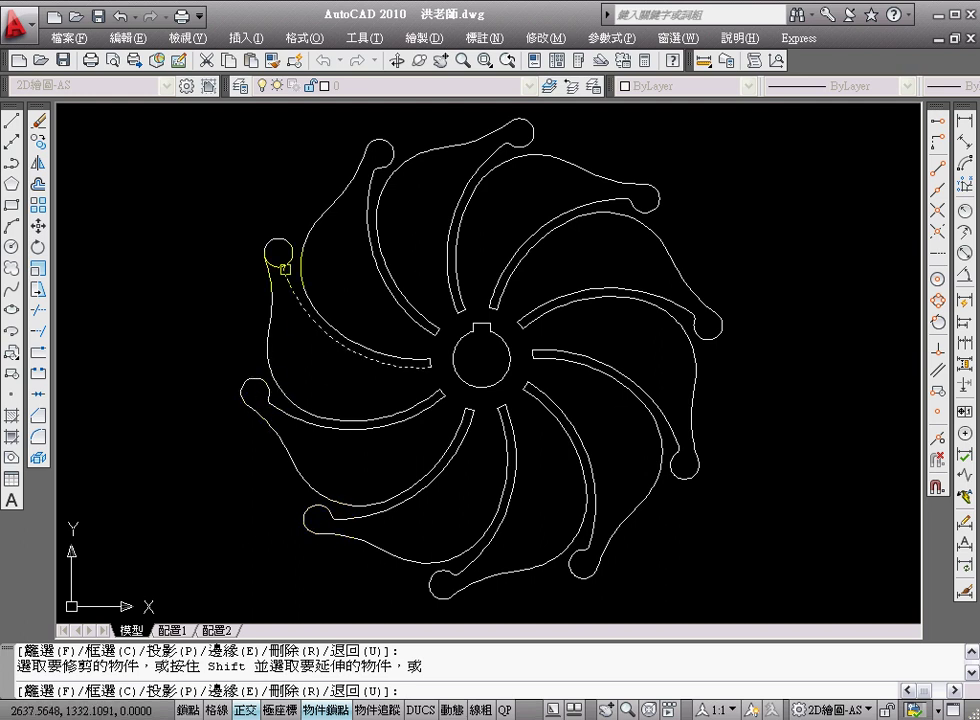
pyautogui.click(277, 265)
pyautogui.press('Return')
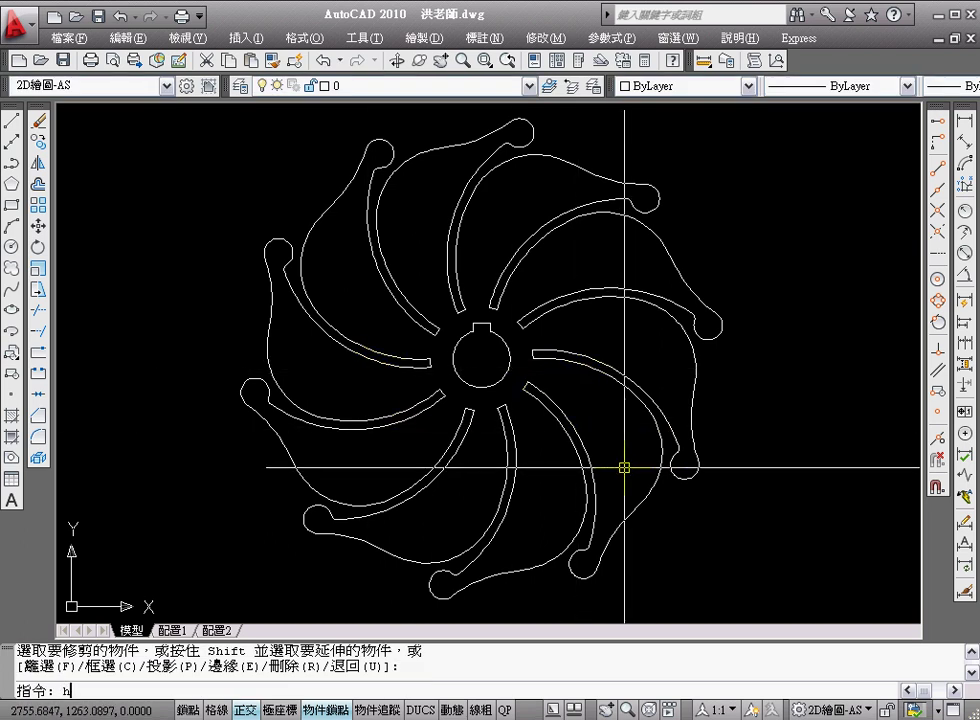
# - Fill the wheel outline with a one-colour blue-to-white gradient hatch
pyautogui.press('Return')
pyautogui.click(528, 218)
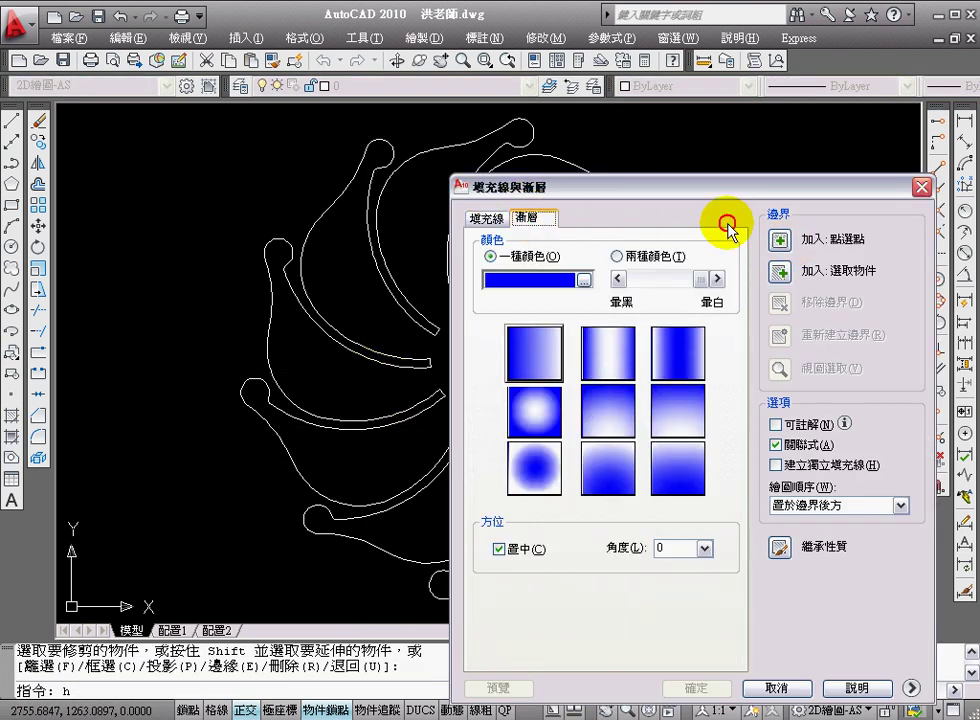
pyautogui.click(778, 240)
pyautogui.click(509, 222)
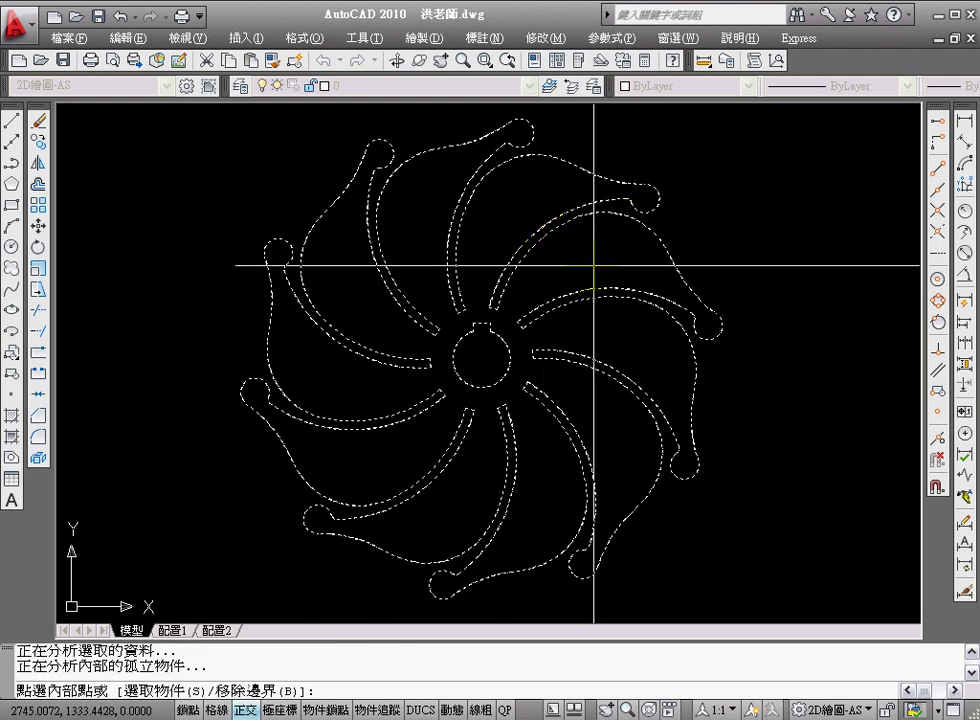
pyautogui.press('Return')
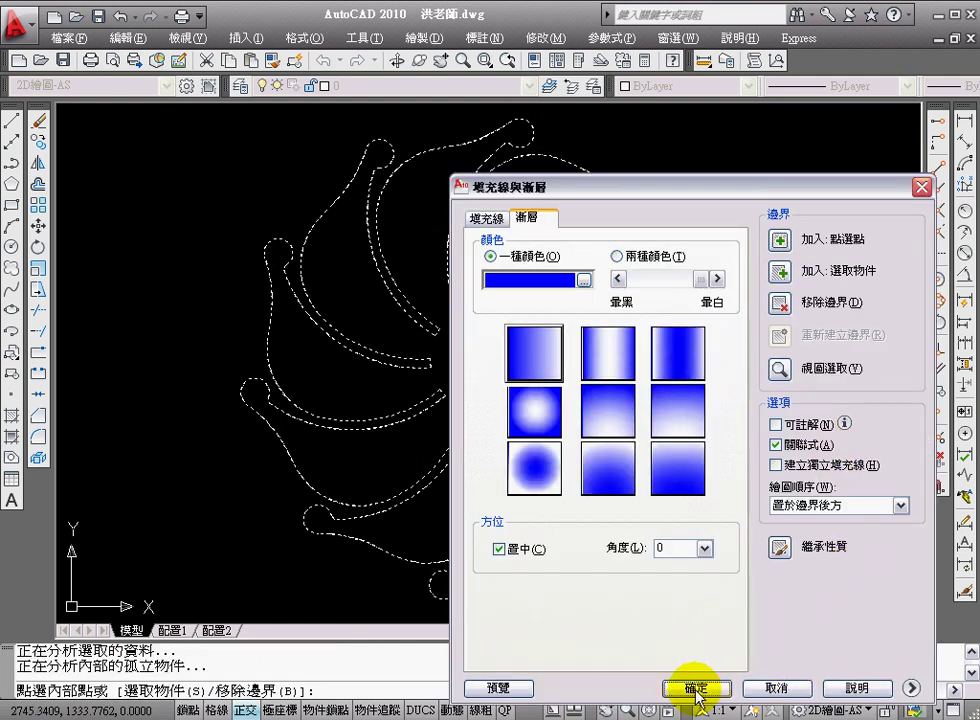
pyautogui.click(696, 688)
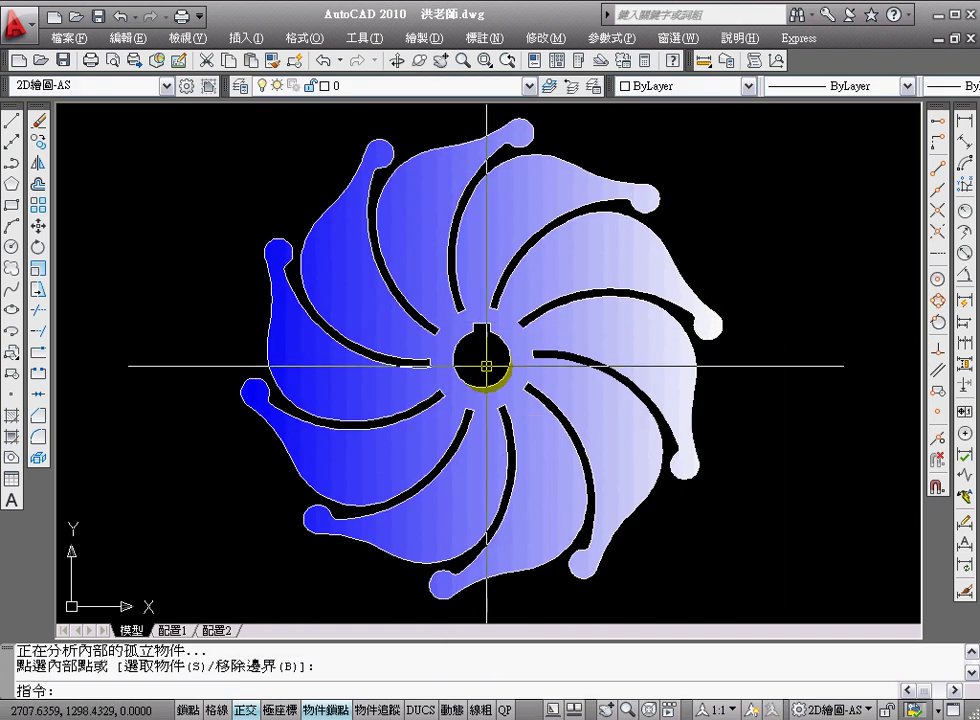
# - Measure the wheel object's area (16173.2946) and perimeter (2096.4212)
pyautogui.click(704, 61)
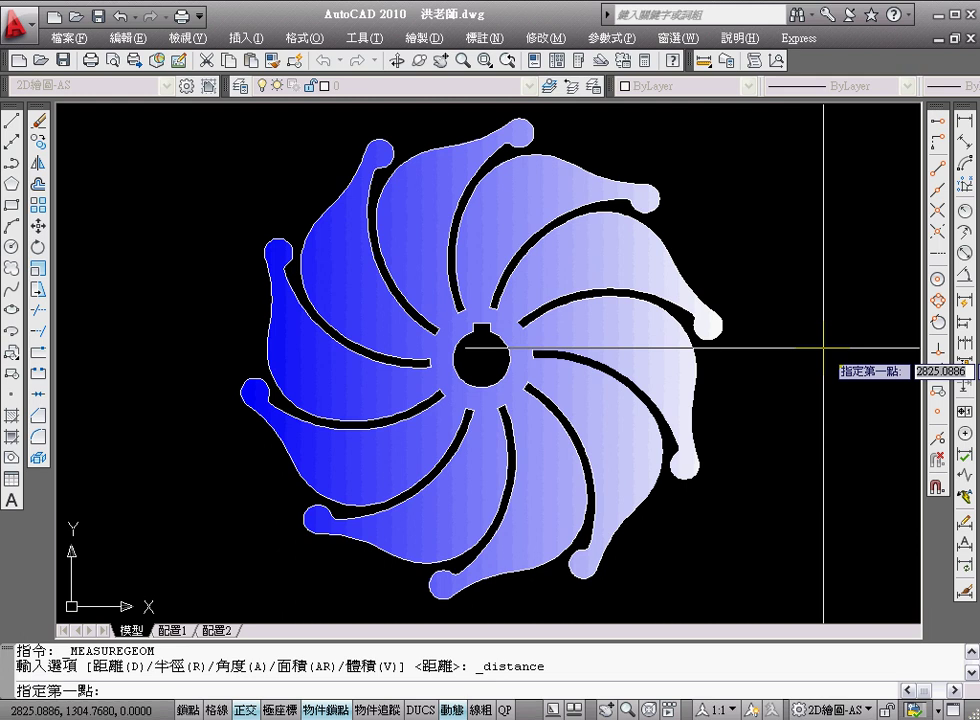
pyautogui.press('Return')
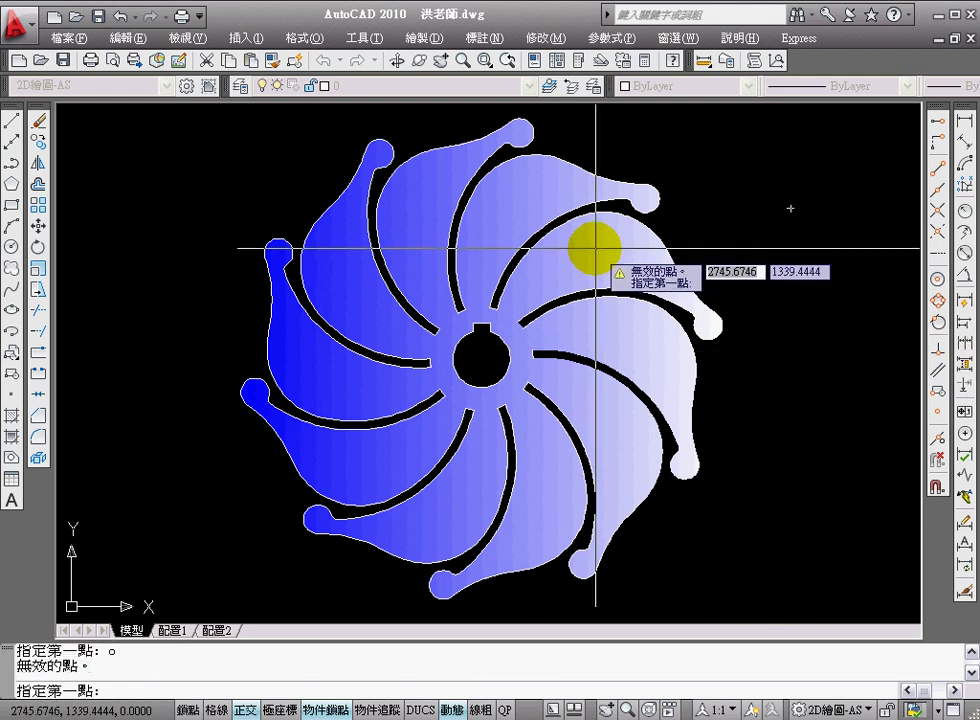
pyautogui.press('Escape')
pyautogui.press('Escape')
pyautogui.moveTo(703, 60); pyautogui.dragTo(710, 130)
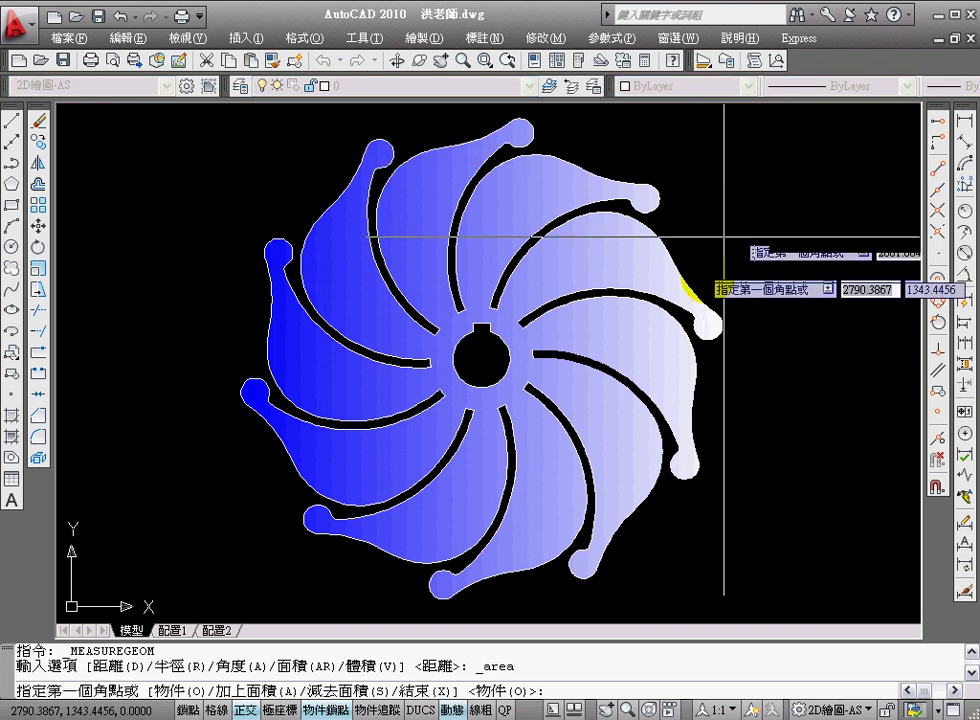
pyautogui.write('o')
pyautogui.press('Return')
pyautogui.click(586, 260)
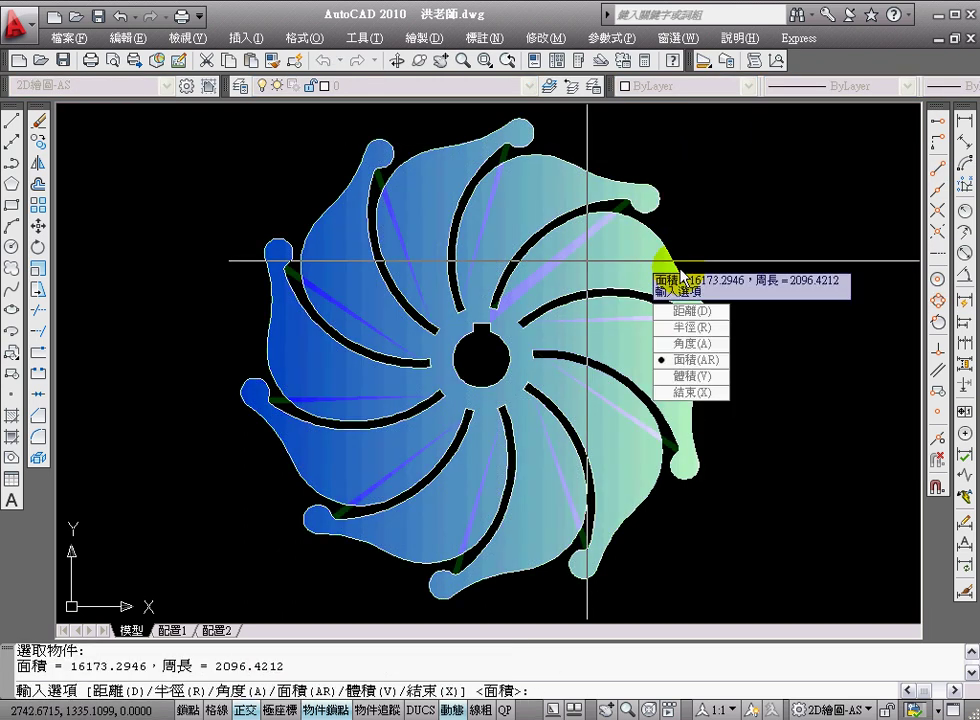